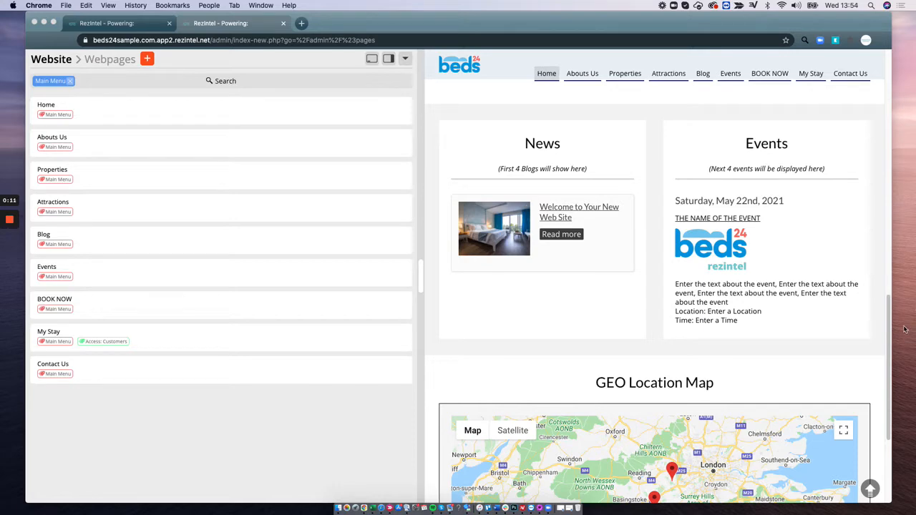
- Open the Home webpage for editing and display its Content Bar 5 section
{"action": "left_click", "coordinate": [890, 348]}
{"action": "mouse_move", "coordinate": [890, 348]}
{"action": "left_mouse_down"}
{"action": "mouse_move", "coordinate": [890, 235]}
{"action": "mouse_move", "coordinate": [893, 336]}
{"action": "mouse_move", "coordinate": [903, 351]}
{"action": "left_mouse_up"}
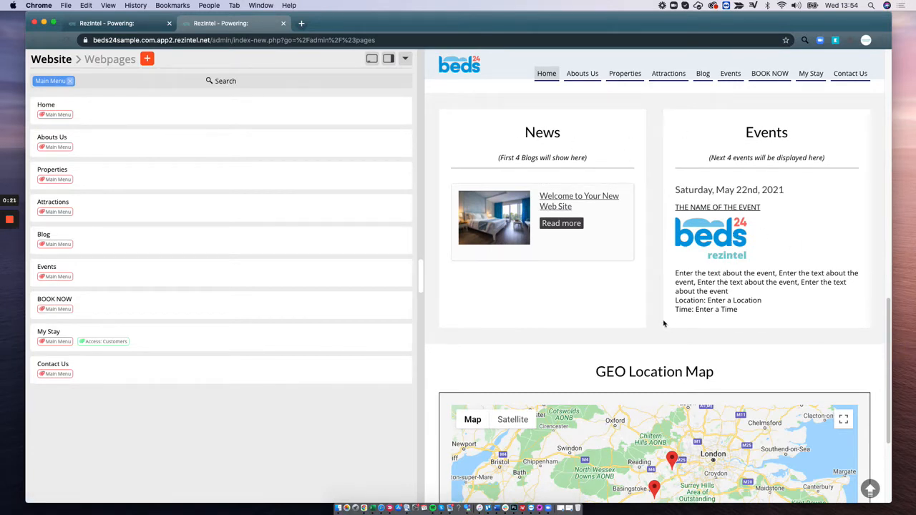
{"action": "left_click", "coordinate": [163, 118]}
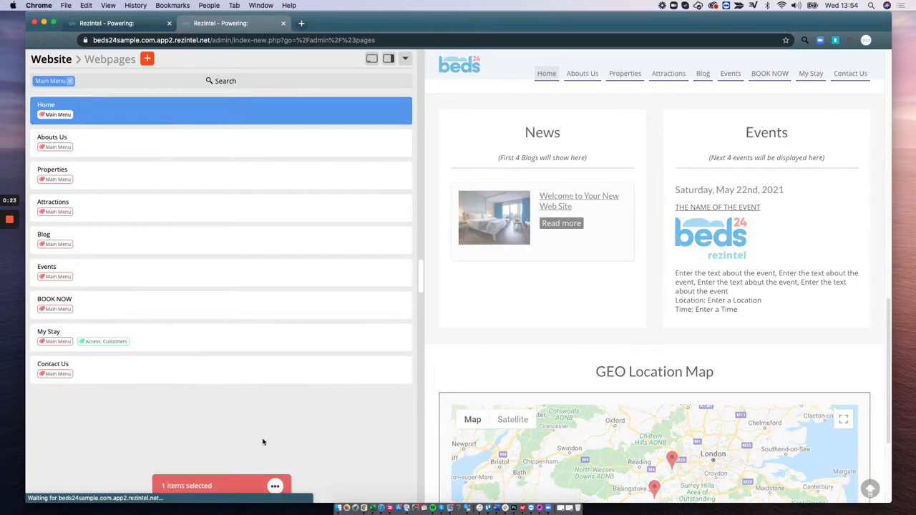
{"action": "left_click", "coordinate": [275, 487]}
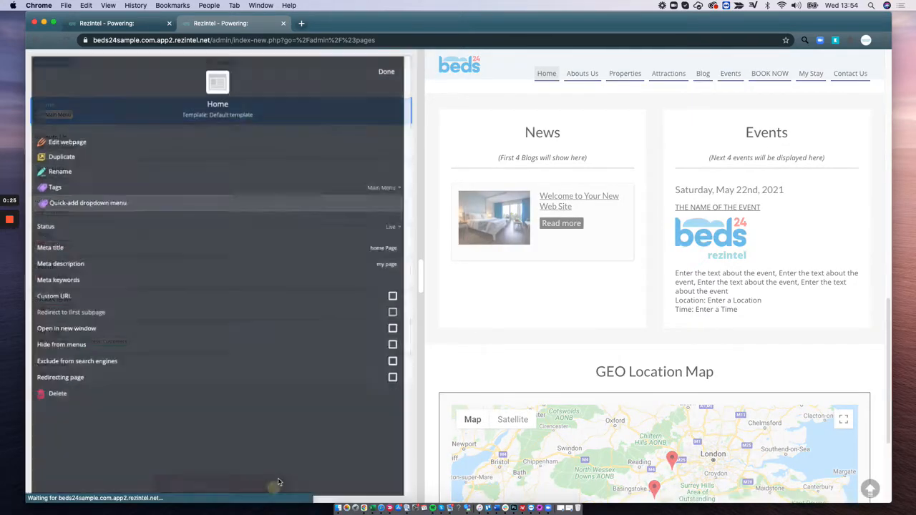
{"action": "left_click", "coordinate": [69, 140]}
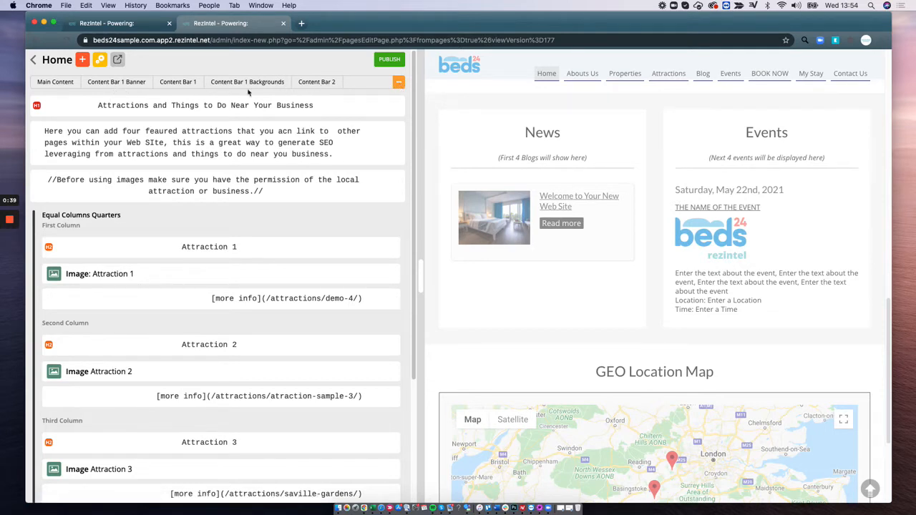
{"action": "left_click", "coordinate": [398, 83]}
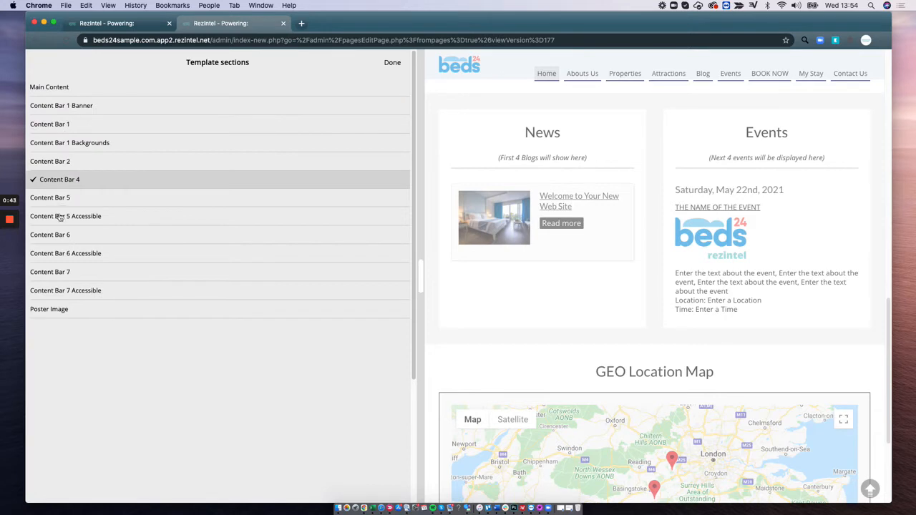
{"action": "left_click", "coordinate": [50, 198]}
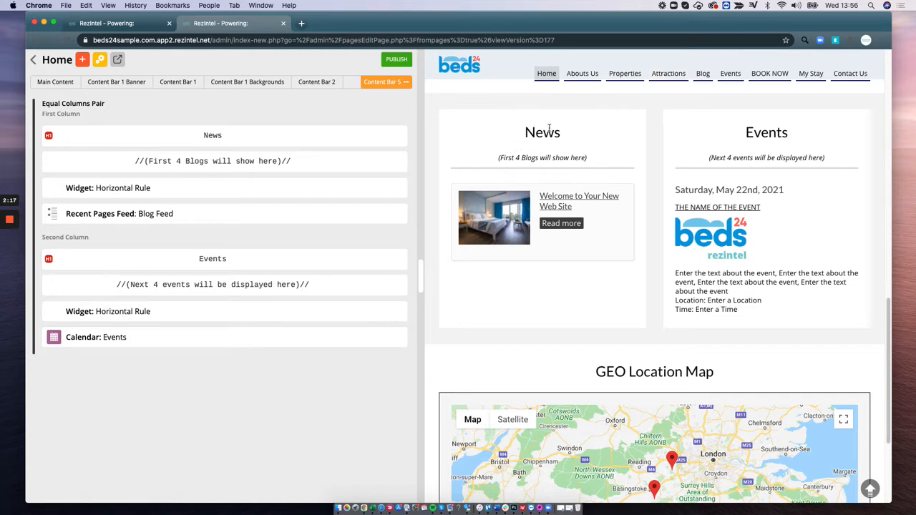
- Select the Blog Feed element and view the Advanced & Setup elements that can be added to the page
{"action": "left_click", "coordinate": [135, 215]}
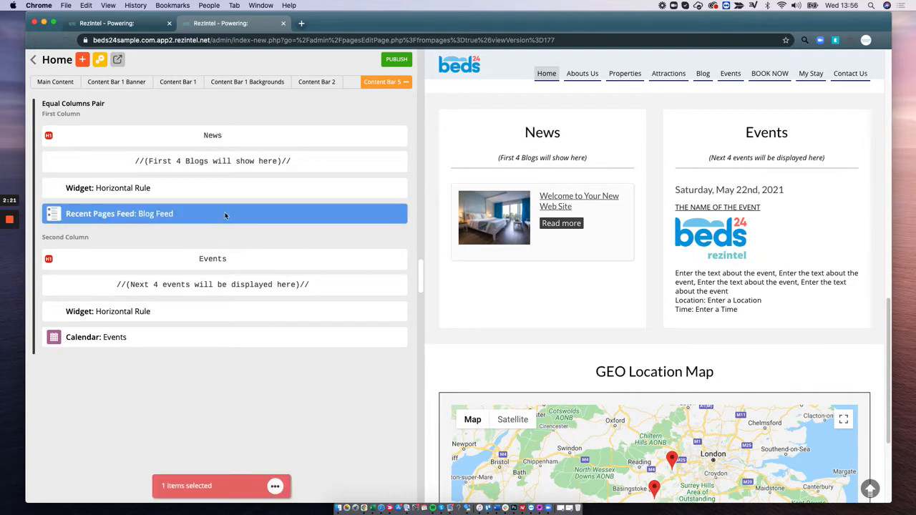
{"action": "left_click", "coordinate": [83, 61]}
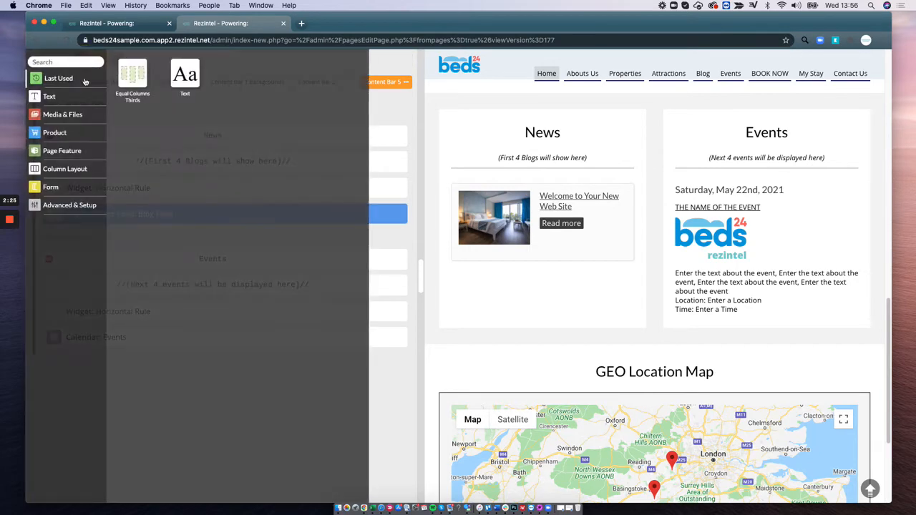
{"action": "left_click", "coordinate": [80, 209]}
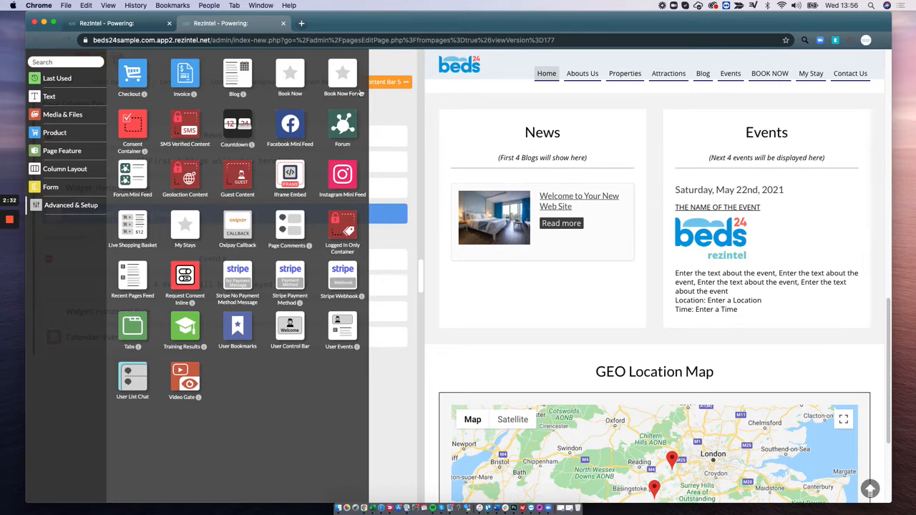
{"action": "left_click", "coordinate": [380, 68]}
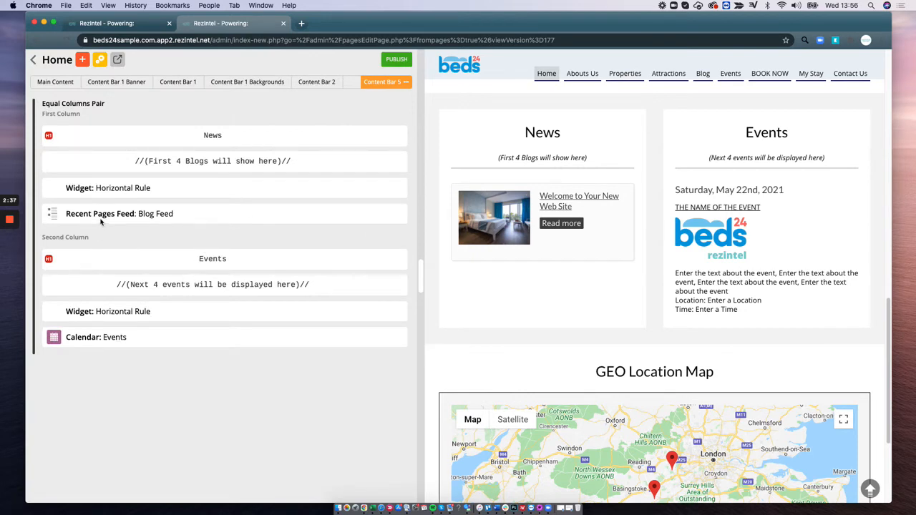
- Review the available options for the Events calendar and the Horizontal Rule widget in the second column
{"action": "left_click", "coordinate": [90, 341]}
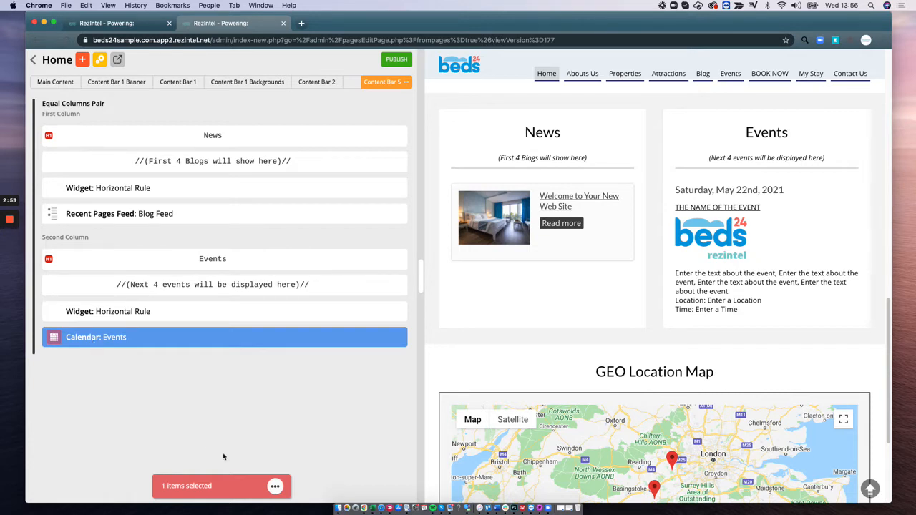
{"action": "left_click", "coordinate": [275, 486]}
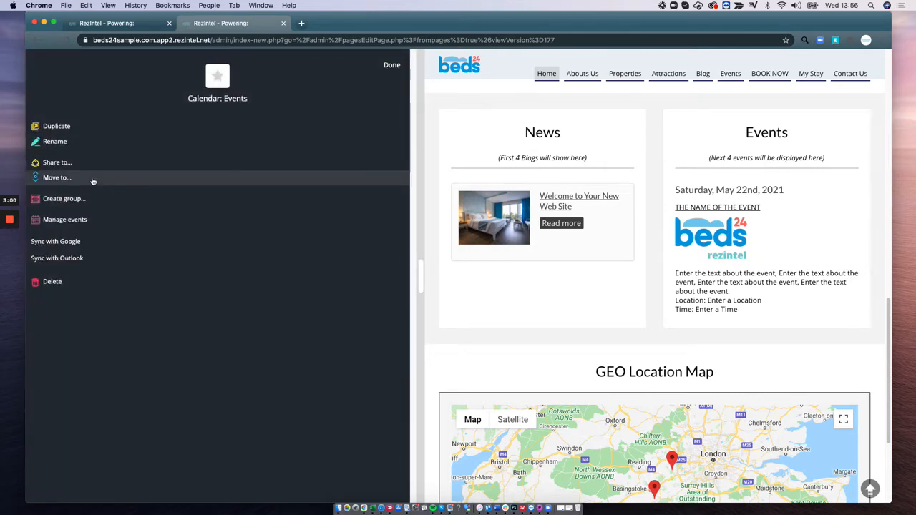
{"action": "left_click", "coordinate": [387, 65]}
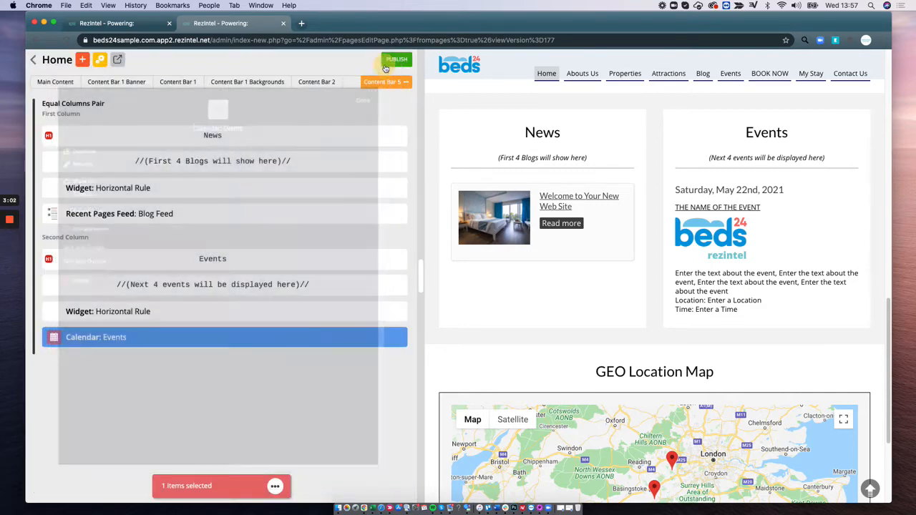
{"action": "left_click", "coordinate": [118, 312]}
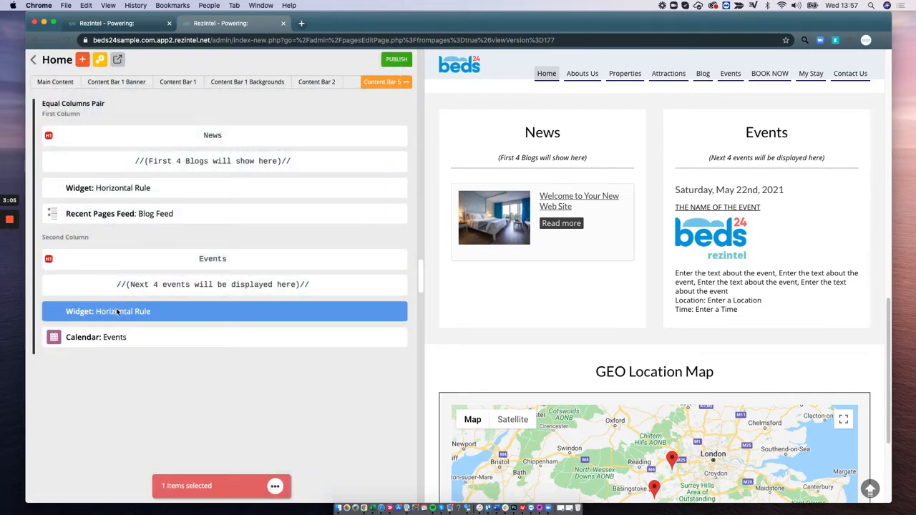
{"action": "left_click", "coordinate": [275, 486]}
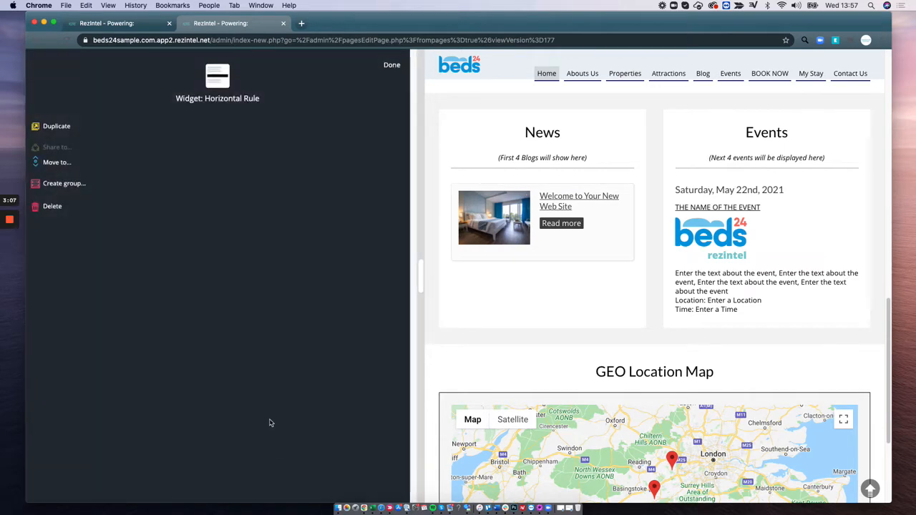
{"action": "left_click", "coordinate": [390, 64]}
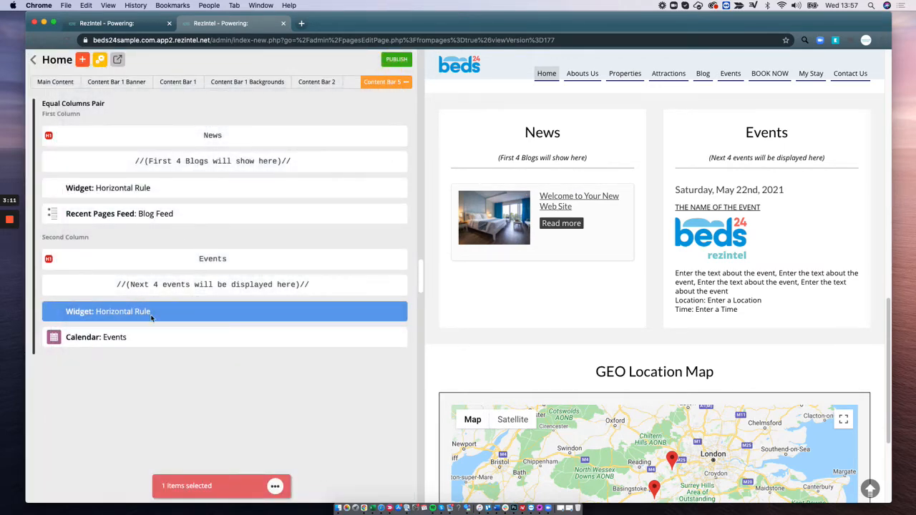
- Review the options for the "(Next 4 events will be displayed here)" paragraph in the second column
{"action": "left_click", "coordinate": [217, 286]}
{"action": "left_click", "coordinate": [275, 486]}
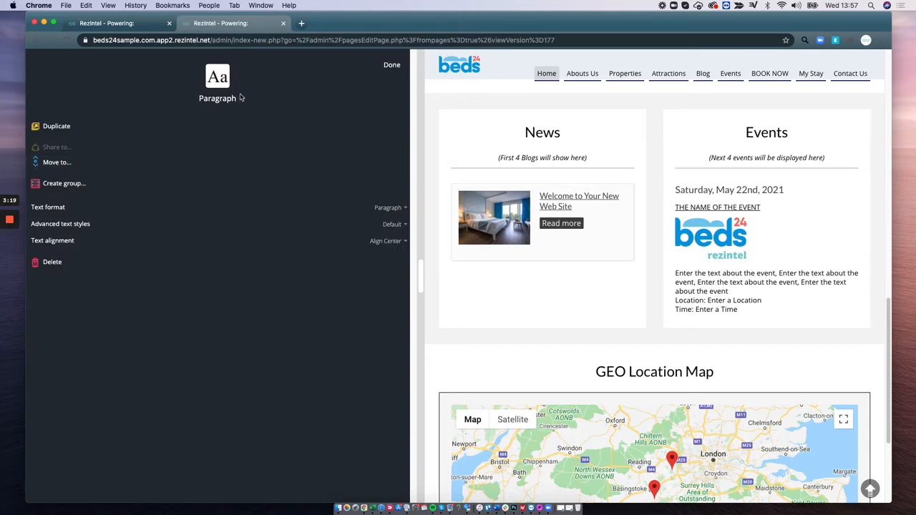
{"action": "left_click", "coordinate": [392, 66]}
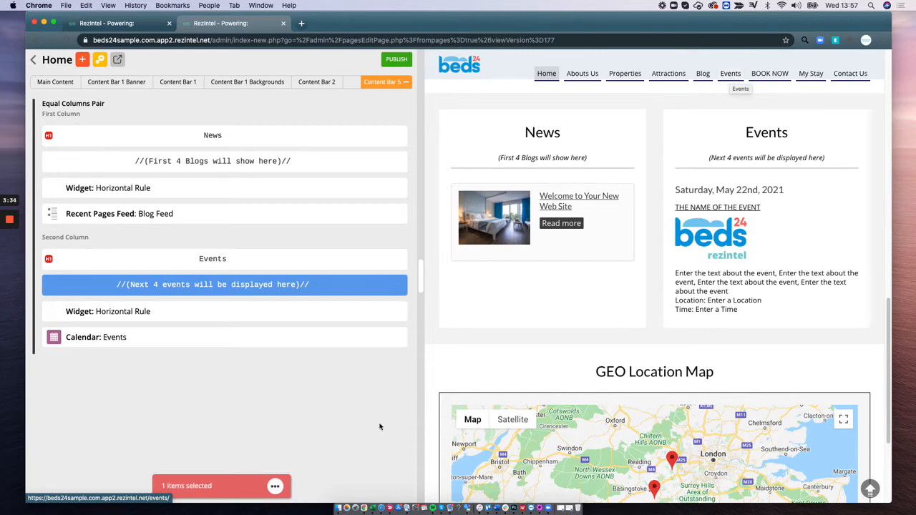
{"action": "left_click", "coordinate": [275, 486]}
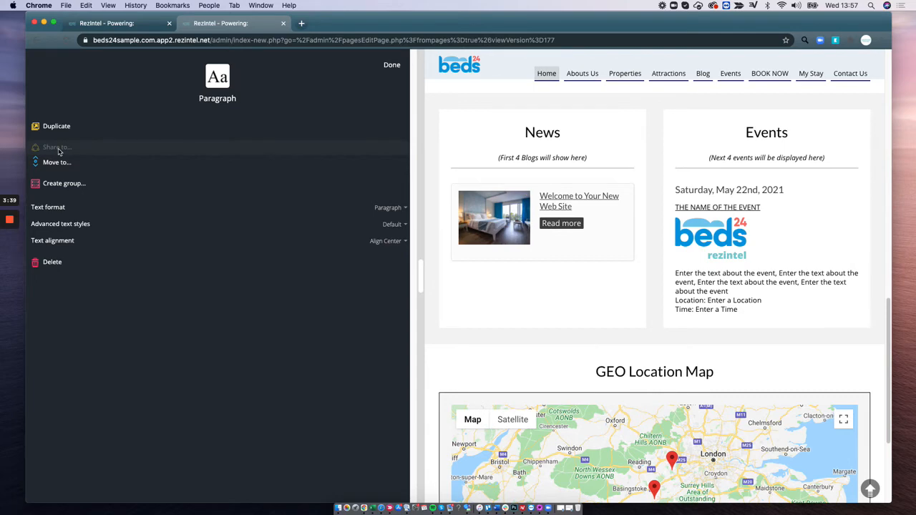
{"action": "left_click", "coordinate": [393, 64]}
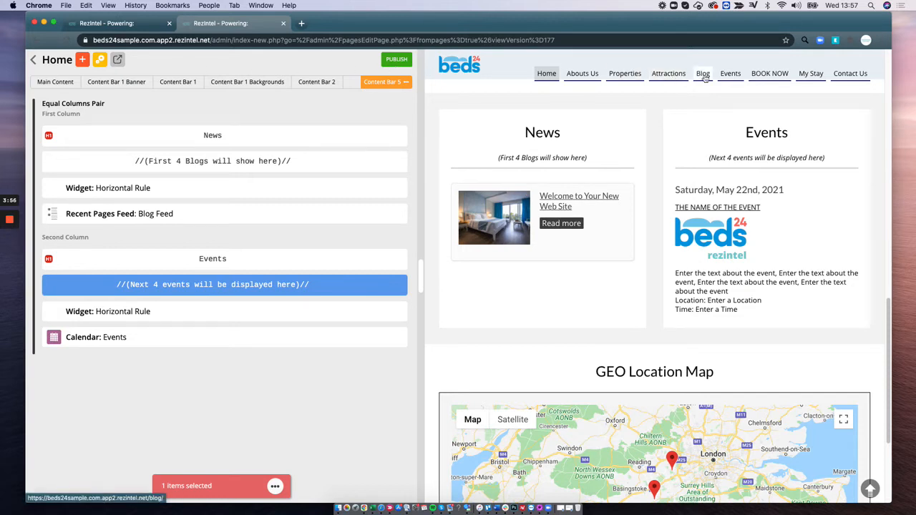
- Return to the webpages list and open the Blog page for editing
{"action": "left_click", "coordinate": [34, 60]}
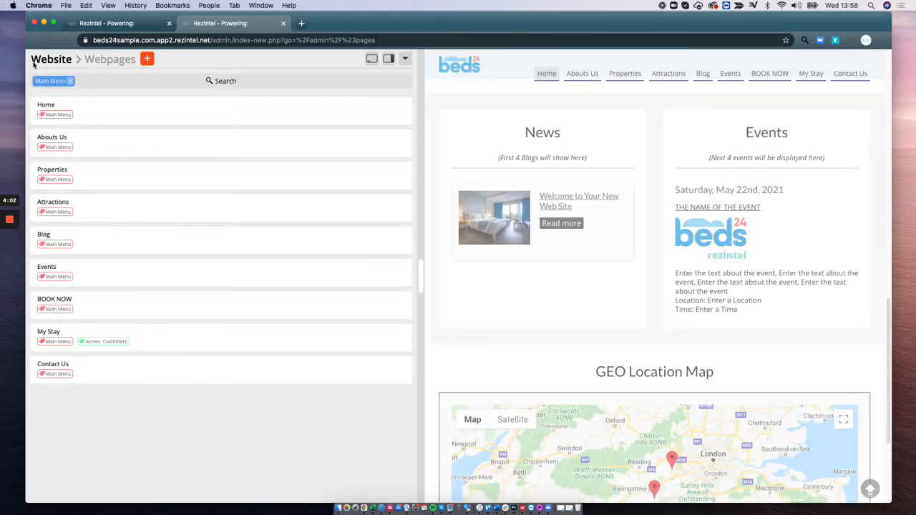
{"action": "left_click", "coordinate": [108, 241]}
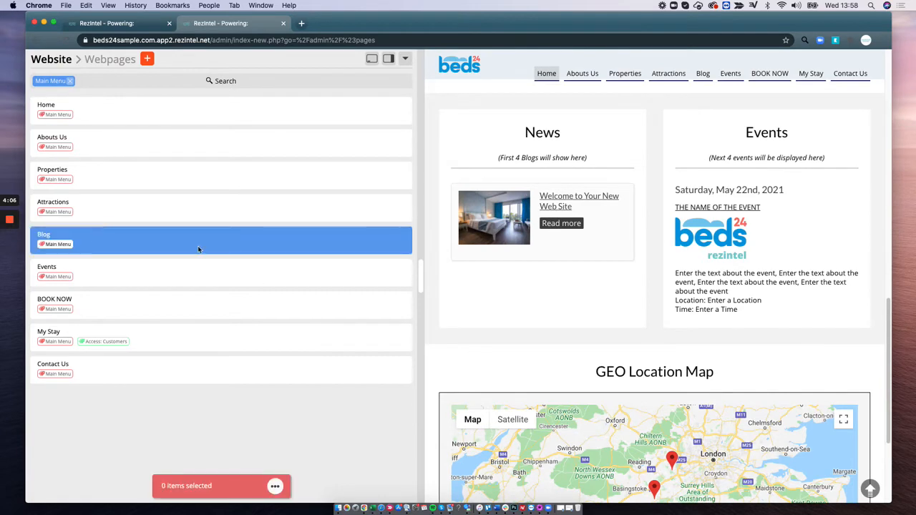
{"action": "left_click", "coordinate": [275, 486]}
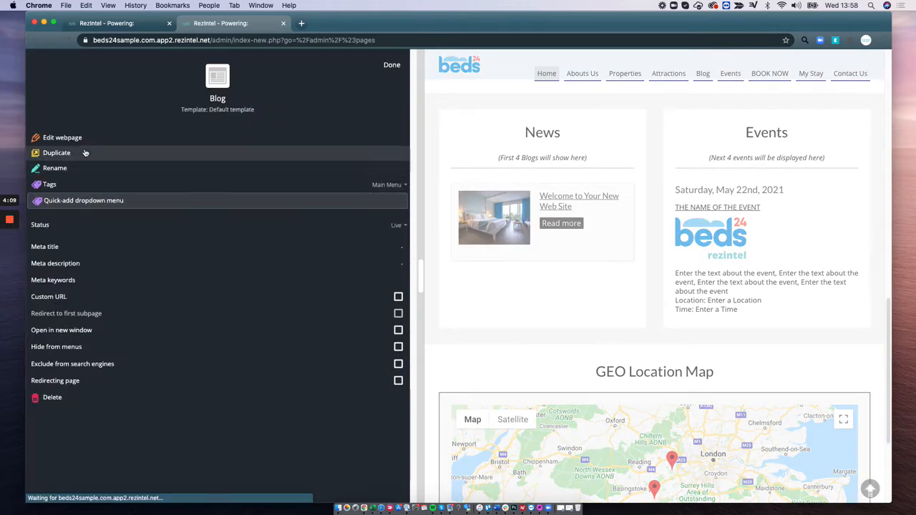
{"action": "left_click", "coordinate": [74, 139]}
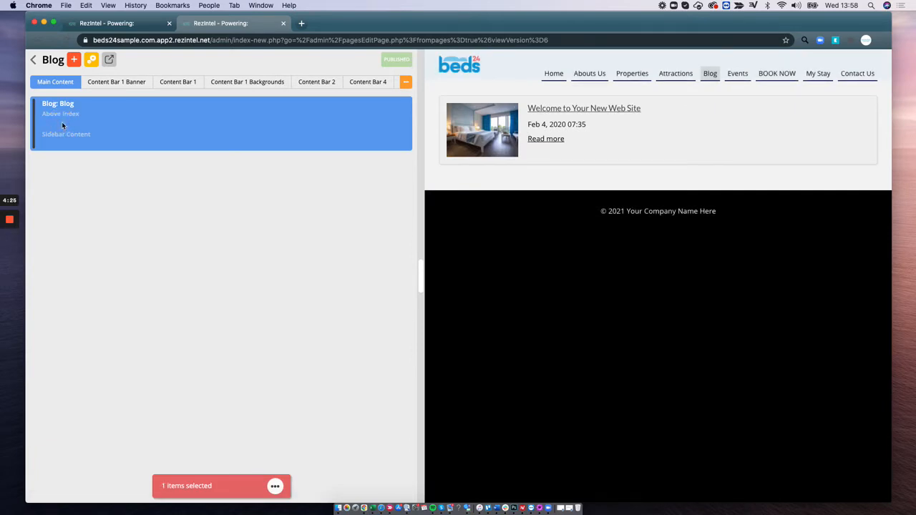
- Look through the Blog page's Content Bar 1 Banner, Content Bar 1 and Content Bar 1 Backgrounds sections, and return to Main Content
{"action": "left_click", "coordinate": [108, 83]}
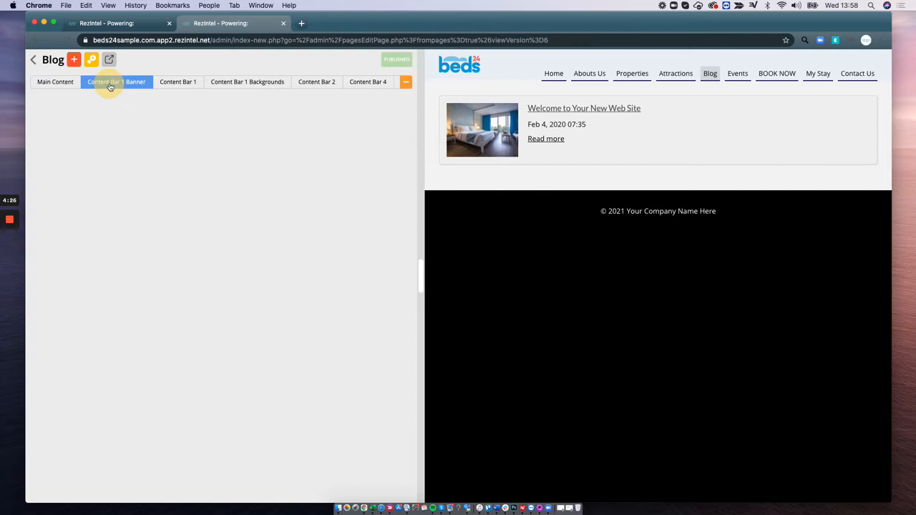
{"action": "left_click", "coordinate": [176, 83]}
{"action": "left_click", "coordinate": [224, 83]}
{"action": "left_click", "coordinate": [55, 83]}
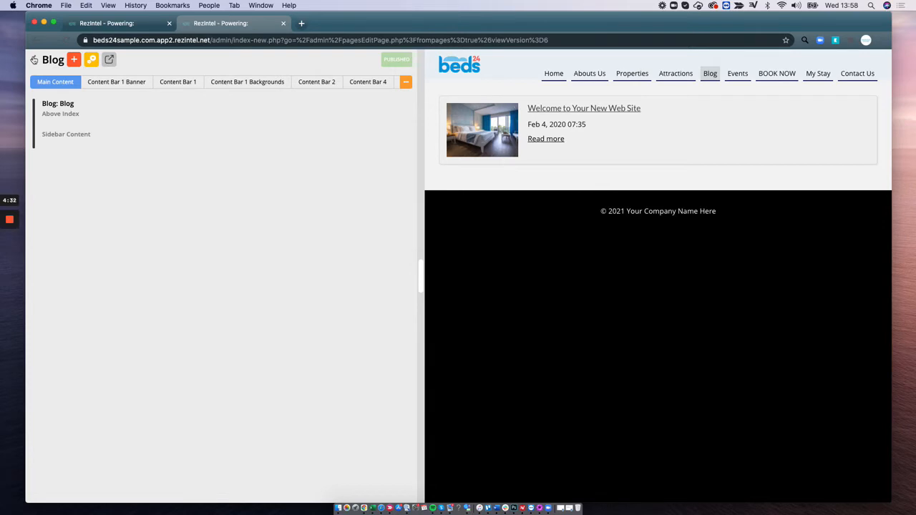
- Leave the Blog page, go to the Website overview and list the webpages tagged Blog Articles
{"action": "left_click", "coordinate": [33, 59]}
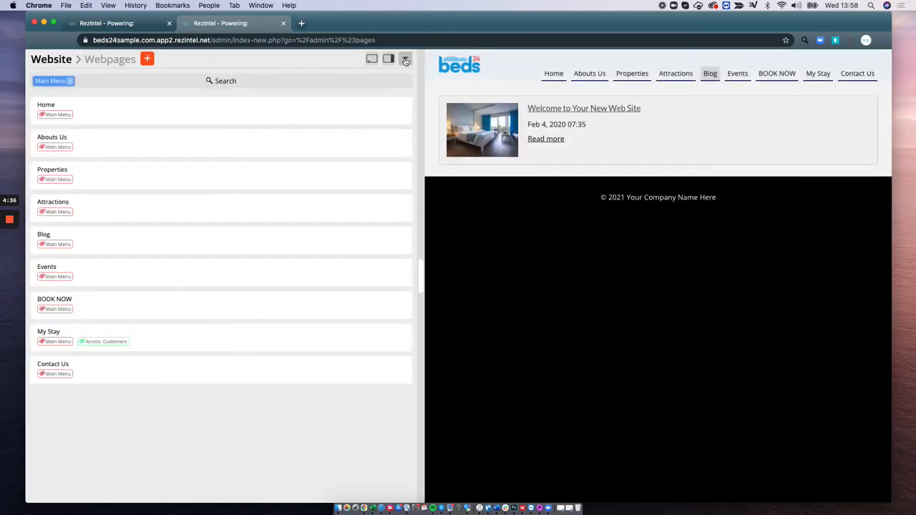
{"action": "left_click", "coordinate": [404, 62]}
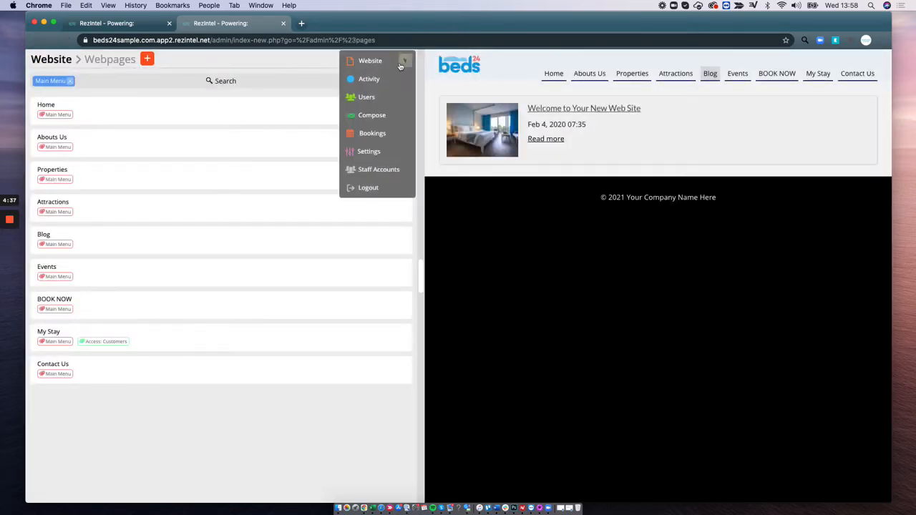
{"action": "left_click", "coordinate": [370, 62]}
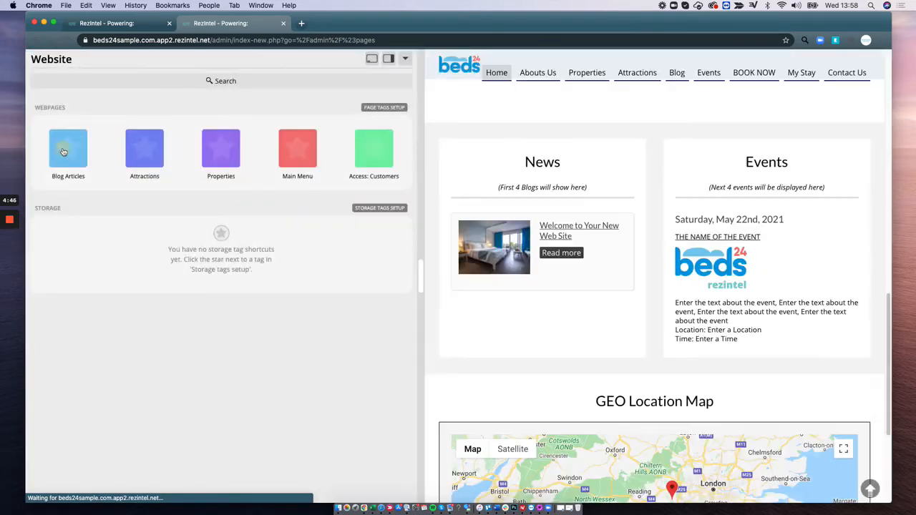
{"action": "left_click", "coordinate": [63, 152]}
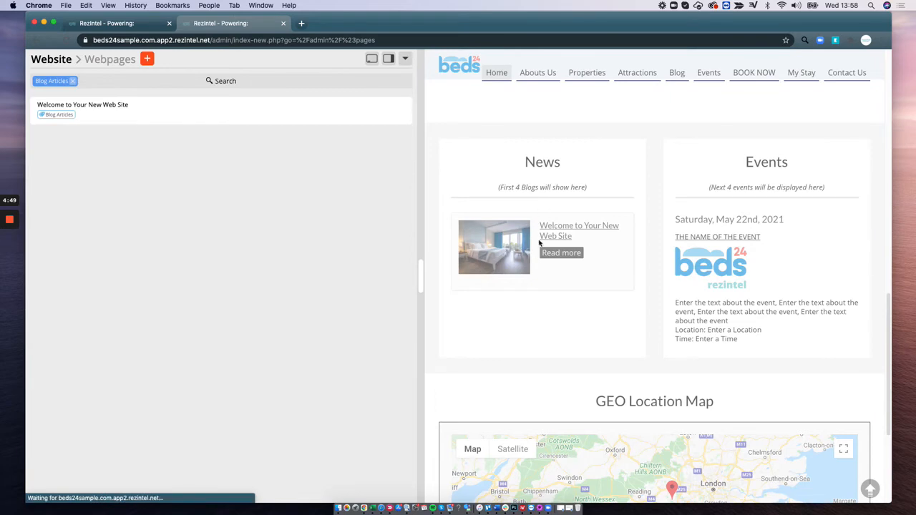
- Open the "Welcome to Your New Web Site" article for editing and display its preview image section
{"action": "left_click", "coordinate": [193, 118]}
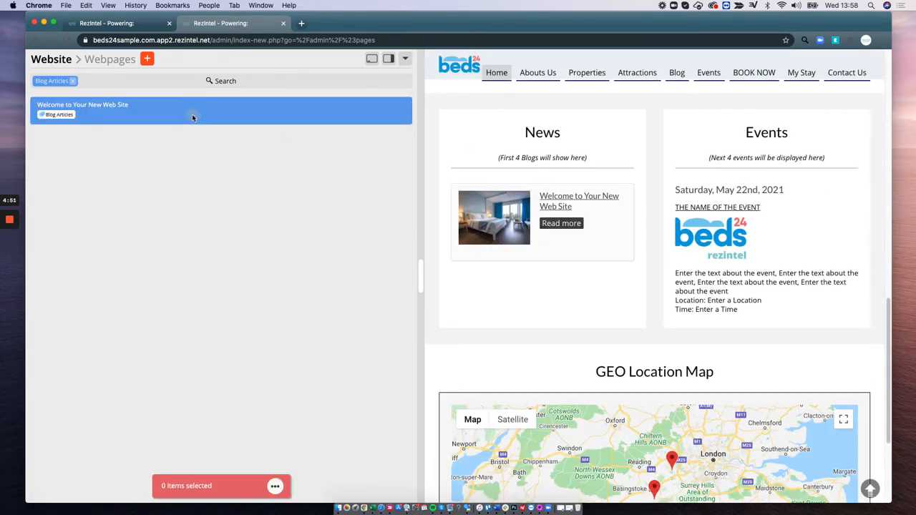
{"action": "left_click", "coordinate": [276, 488]}
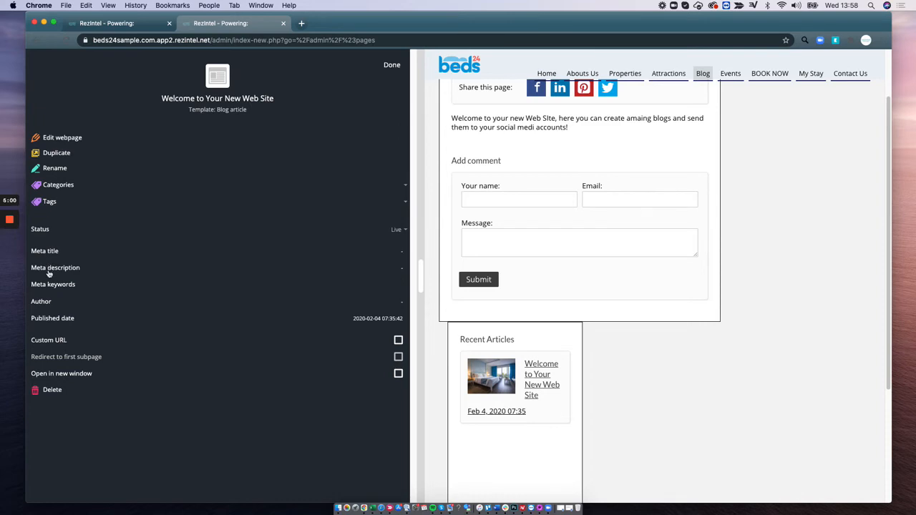
{"action": "left_click", "coordinate": [64, 139]}
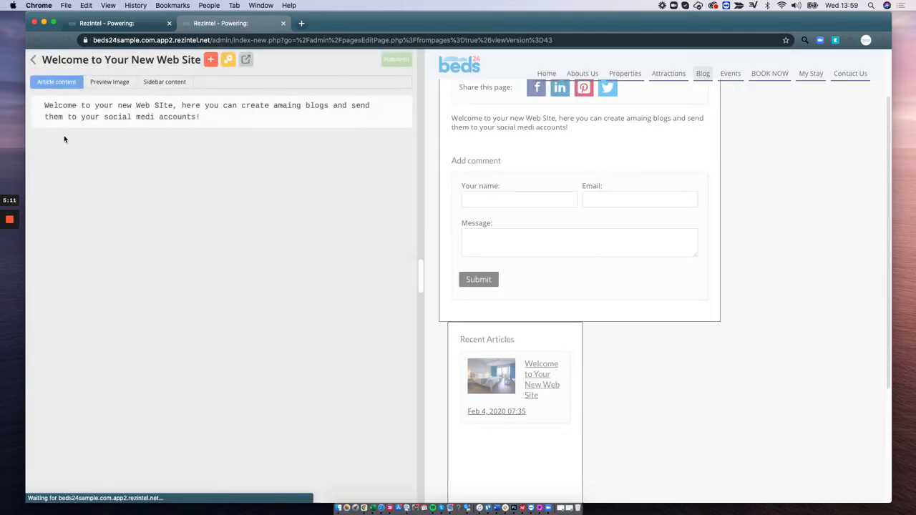
{"action": "left_click", "coordinate": [166, 111]}
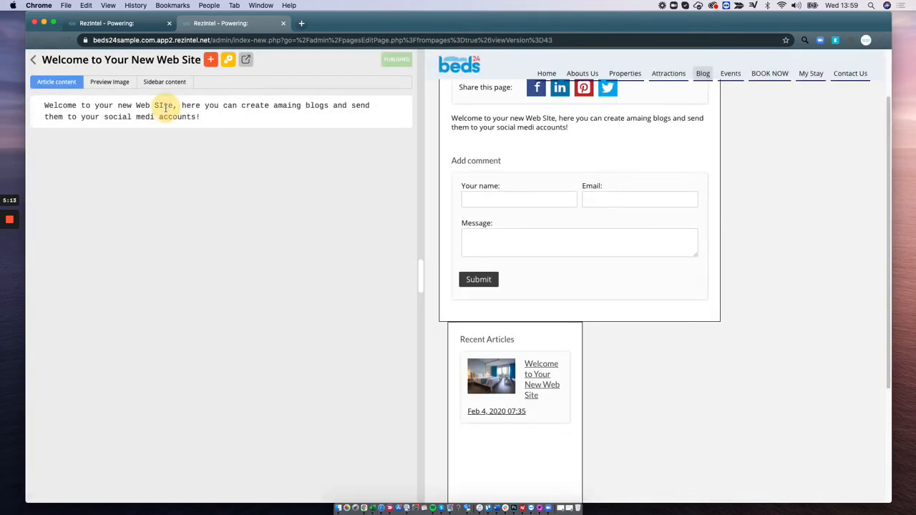
{"action": "left_click", "coordinate": [108, 82]}
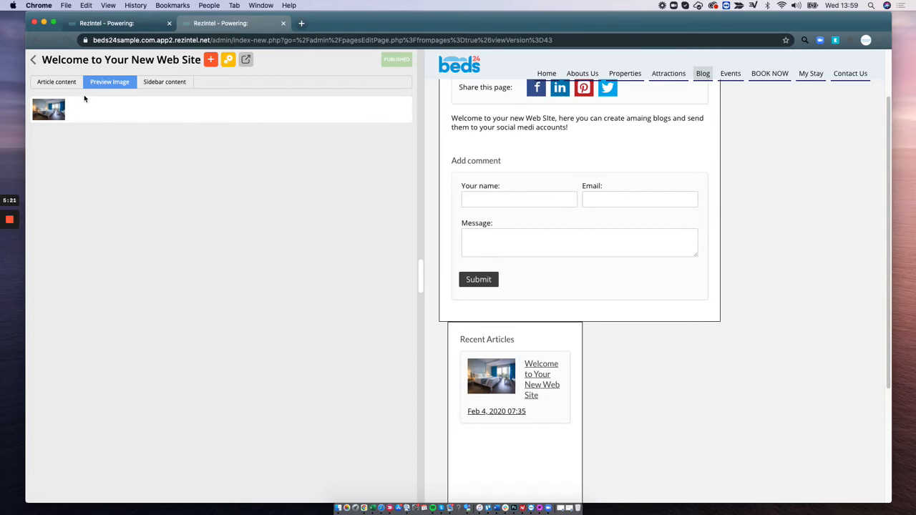
- Show the article's content section, view its sharing options, and return to the Blog Articles list
{"action": "left_click", "coordinate": [64, 84]}
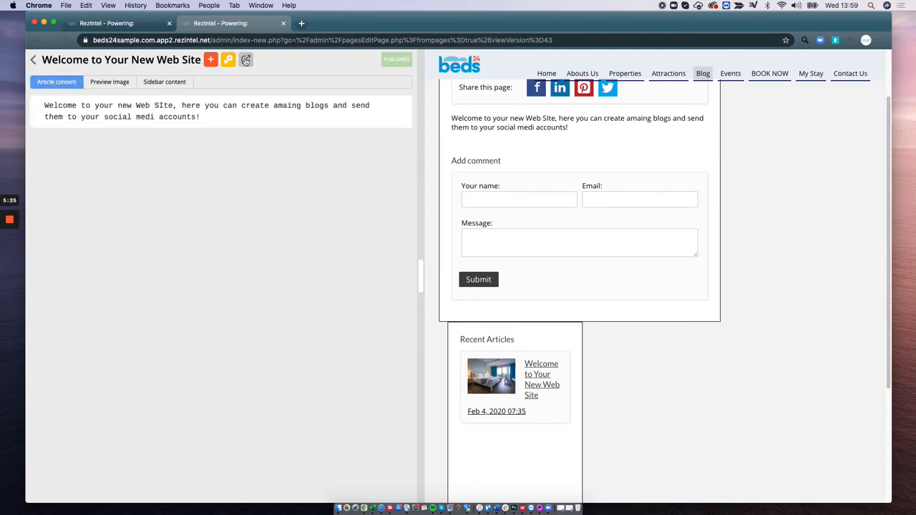
{"action": "left_click", "coordinate": [245, 61]}
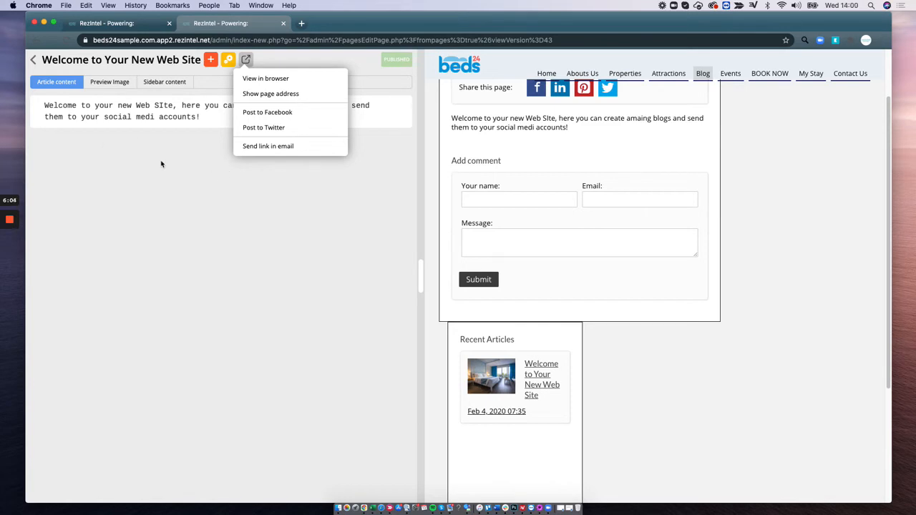
{"action": "left_click", "coordinate": [34, 62]}
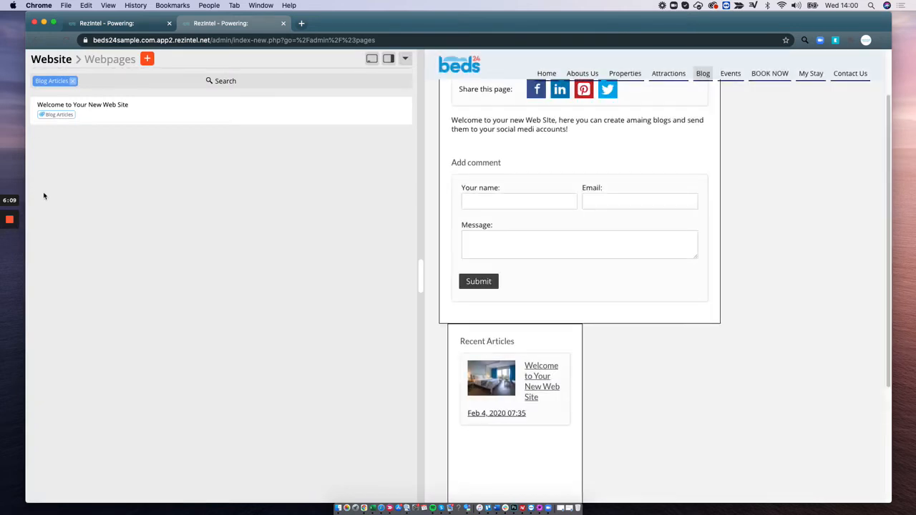
{"action": "left_click", "coordinate": [146, 60]}
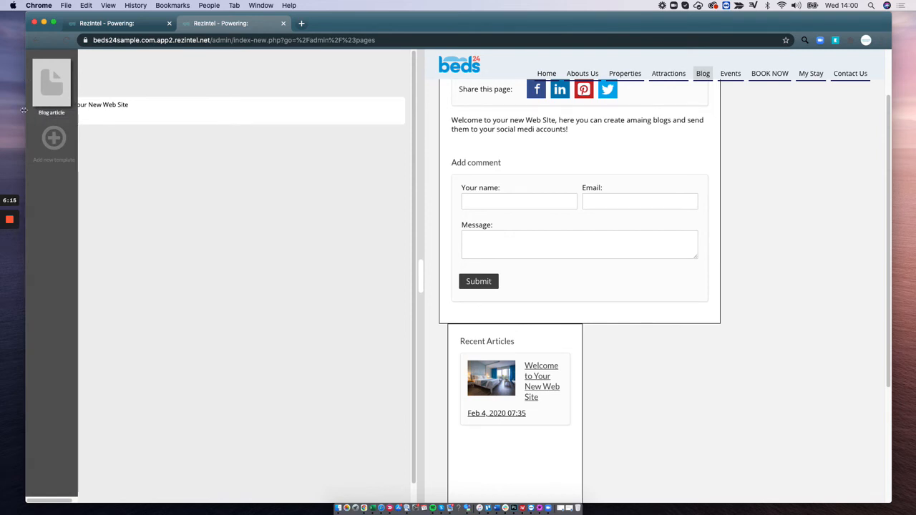
{"action": "left_click_drag", "start_coordinate": [51, 85], "coordinate": [88, 163]}
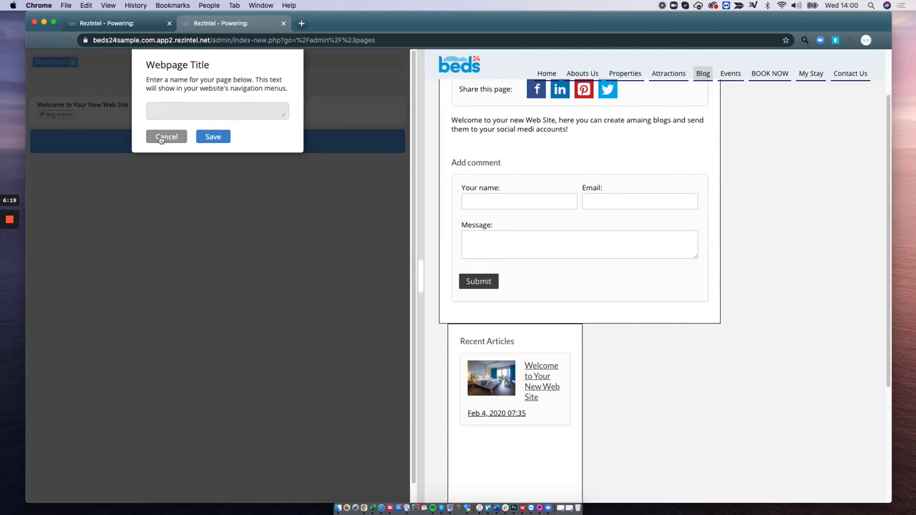
{"action": "left_click", "coordinate": [161, 139]}
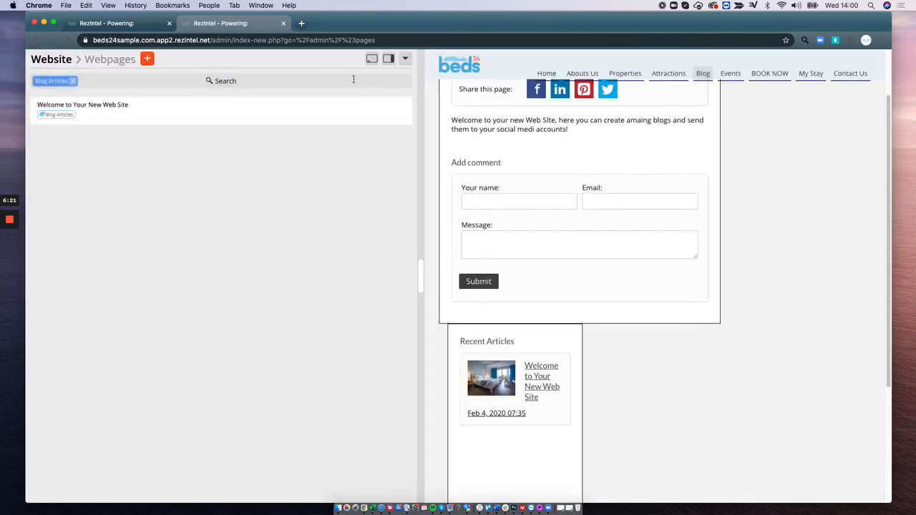
- Go to the Website overview, list the Main Menu webpages and open the Events page for editing
{"action": "left_click", "coordinate": [405, 61]}
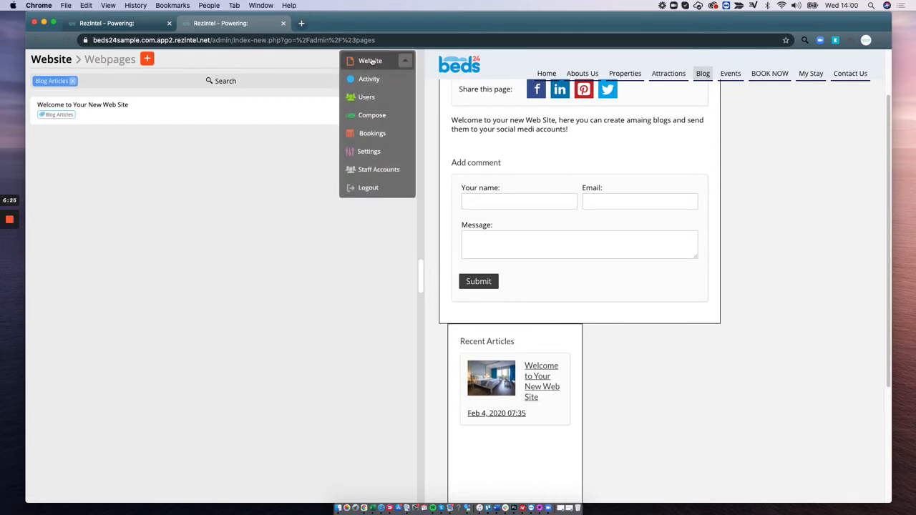
{"action": "left_click", "coordinate": [368, 62]}
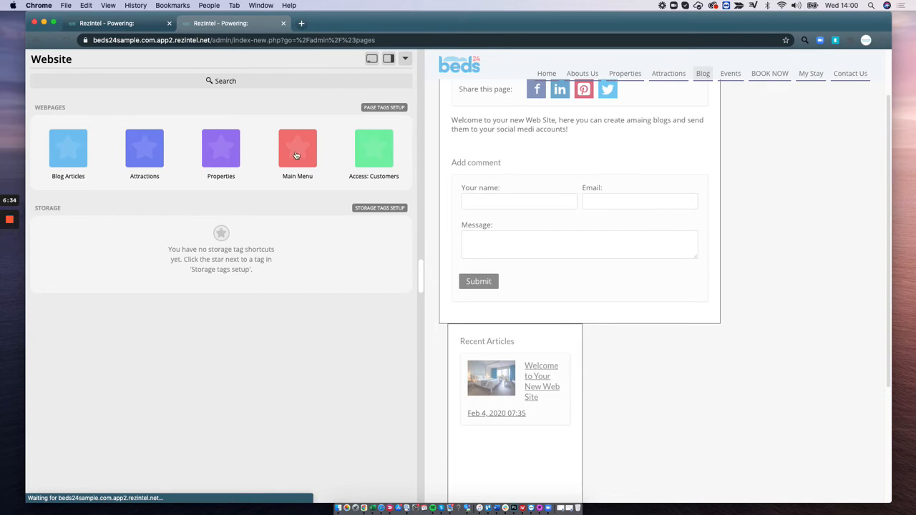
{"action": "left_click", "coordinate": [296, 154]}
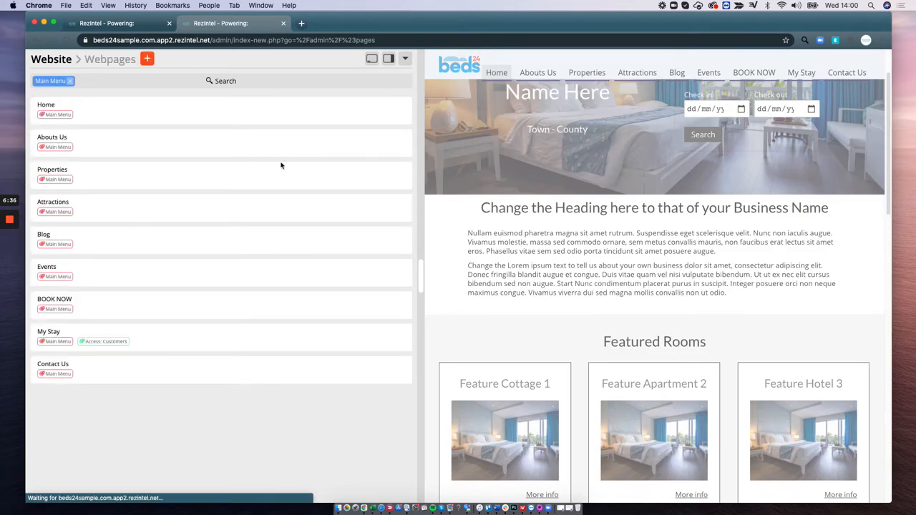
{"action": "left_click", "coordinate": [80, 278]}
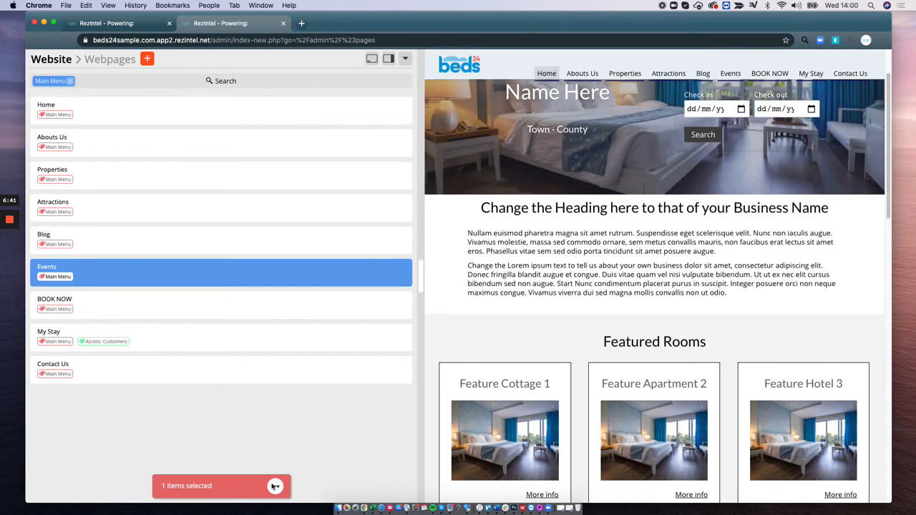
{"action": "left_click", "coordinate": [274, 486]}
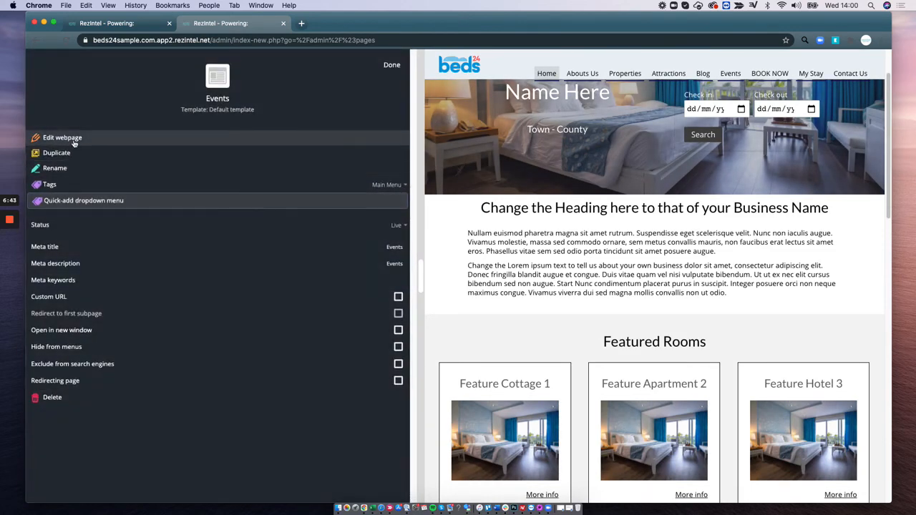
{"action": "left_click", "coordinate": [74, 140]}
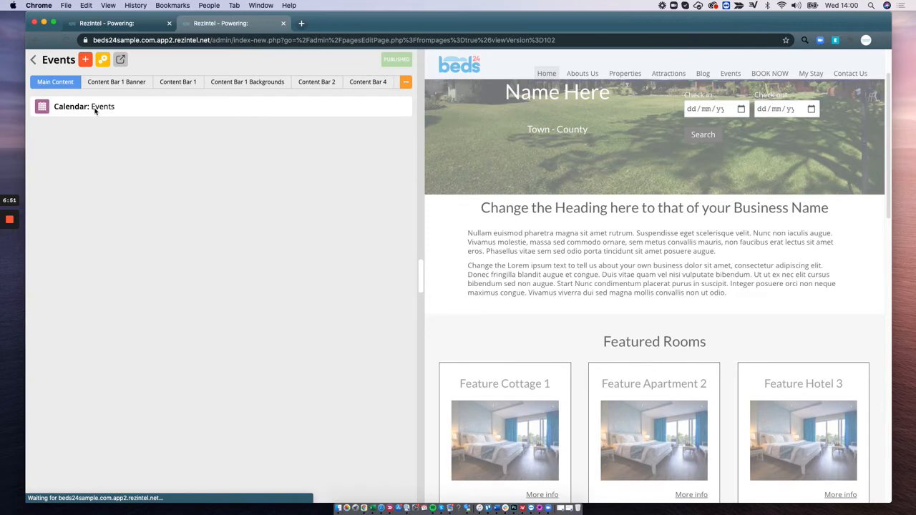
- Open the event management view for the Events page's calendar element
{"action": "left_click", "coordinate": [91, 109]}
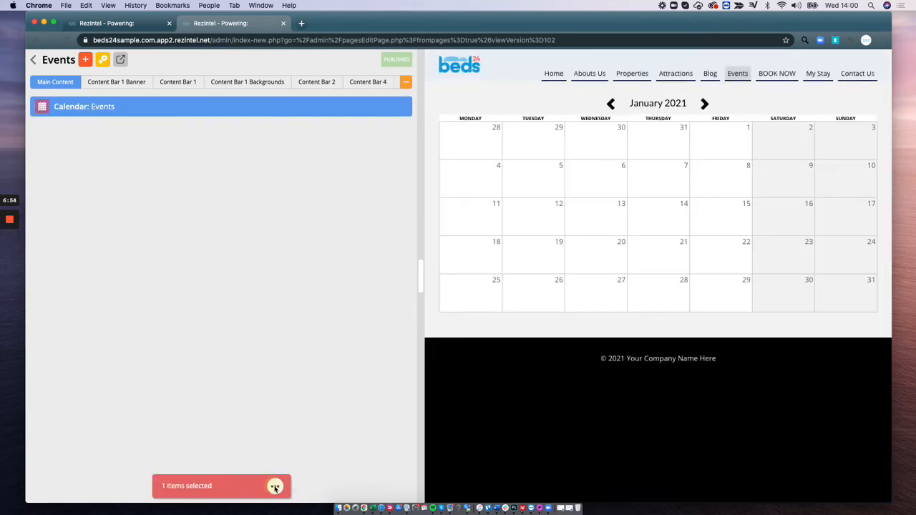
{"action": "left_click", "coordinate": [275, 487]}
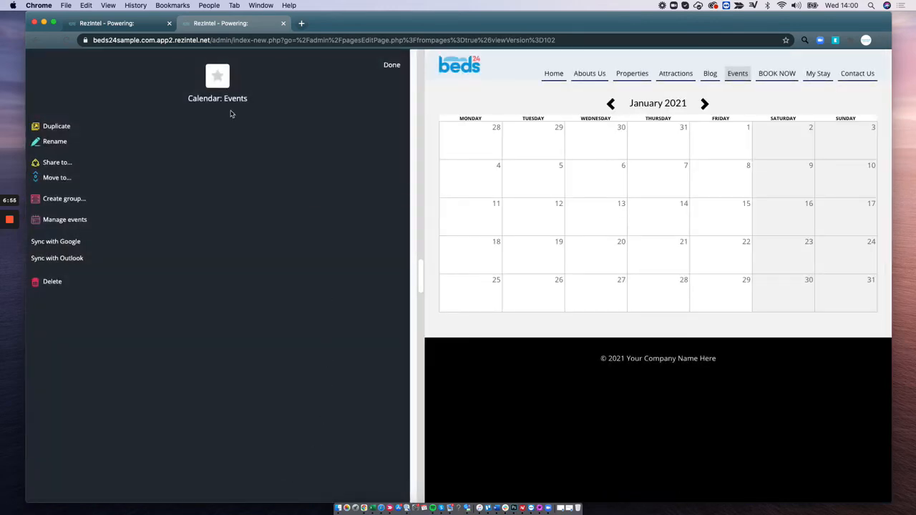
{"action": "left_click", "coordinate": [65, 220]}
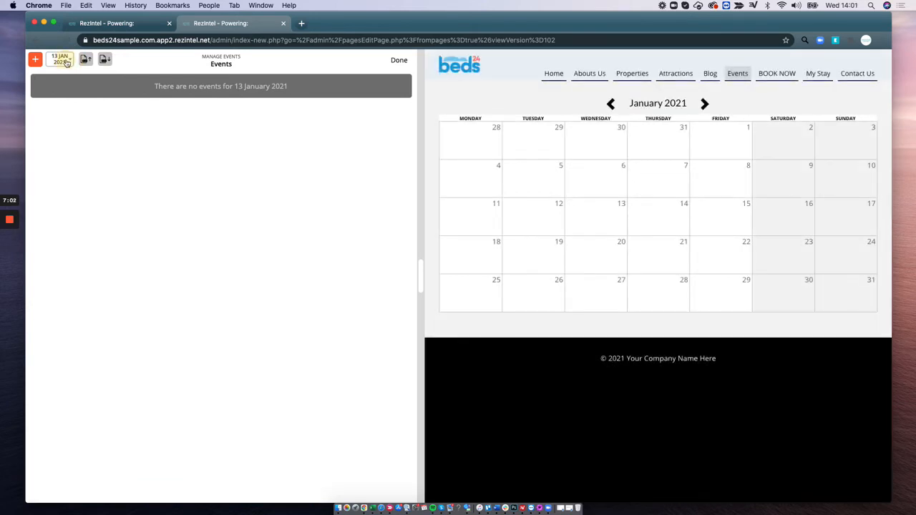
- Display the calendar's events for 22 May 2021
{"action": "left_click", "coordinate": [68, 62]}
{"action": "left_click", "coordinate": [165, 81]}
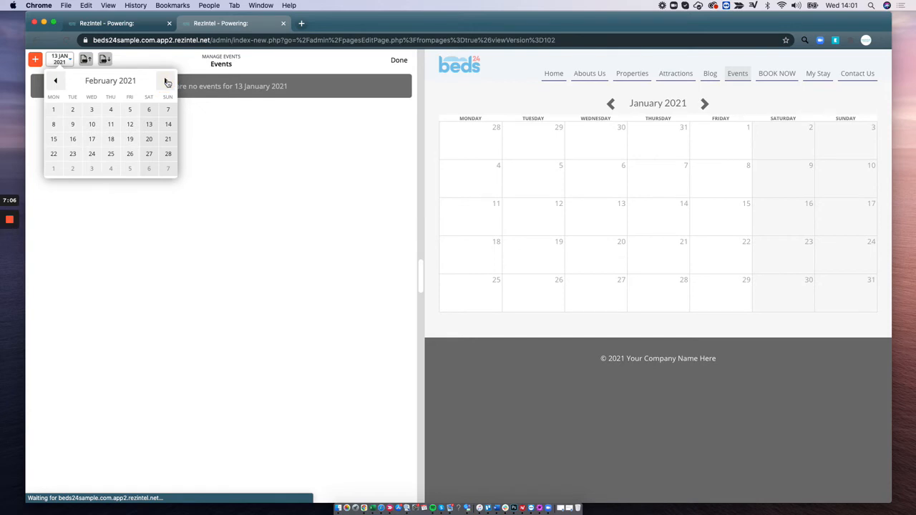
{"action": "left_click", "coordinate": [165, 81]}
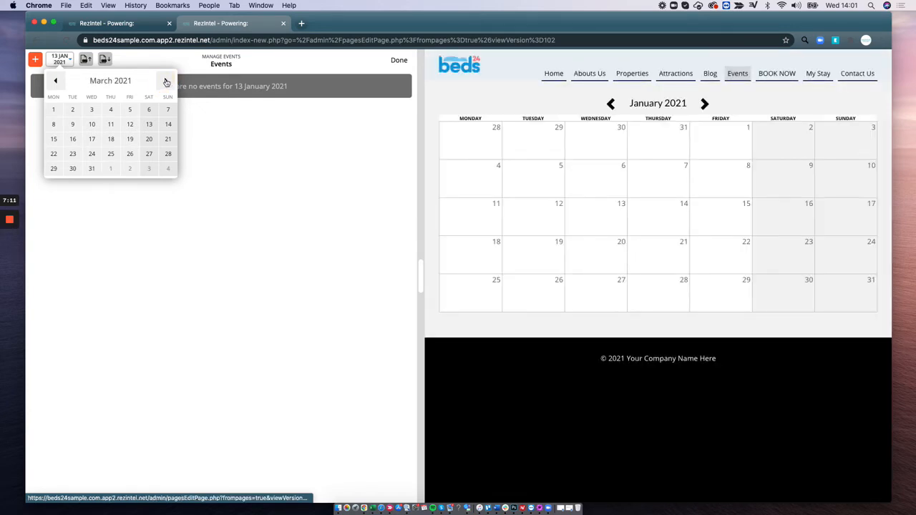
{"action": "left_click", "coordinate": [165, 80]}
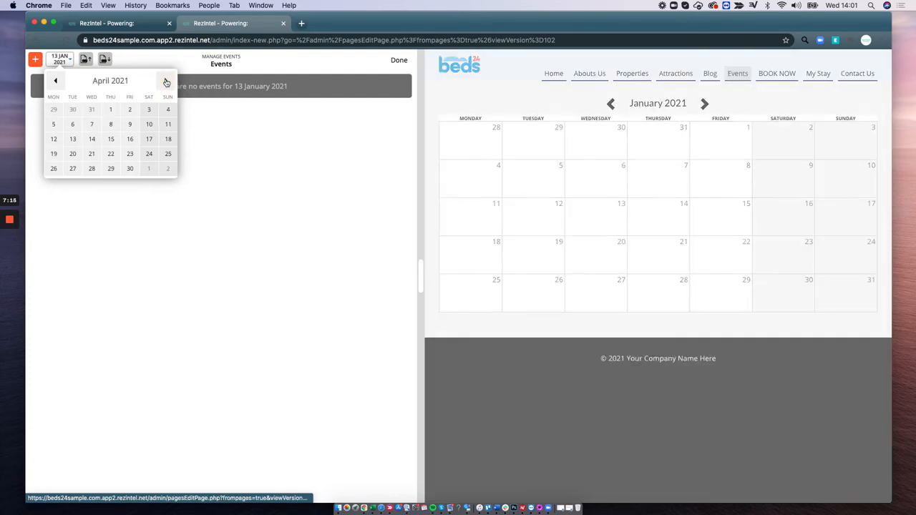
{"action": "left_click", "coordinate": [165, 81]}
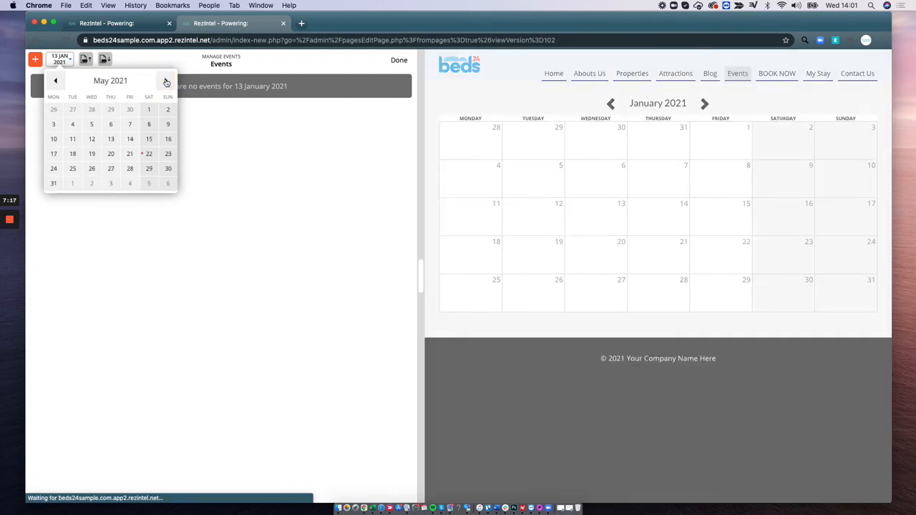
{"action": "left_click", "coordinate": [149, 156]}
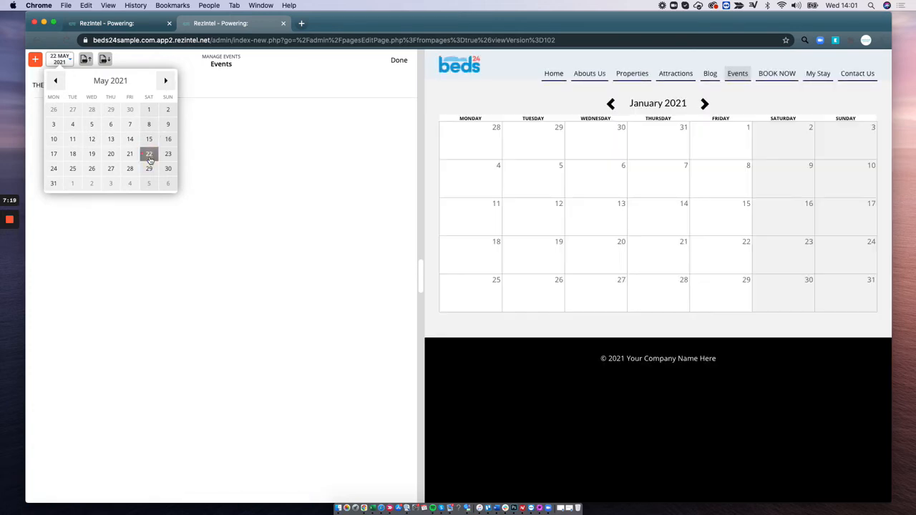
{"action": "left_click", "coordinate": [66, 64]}
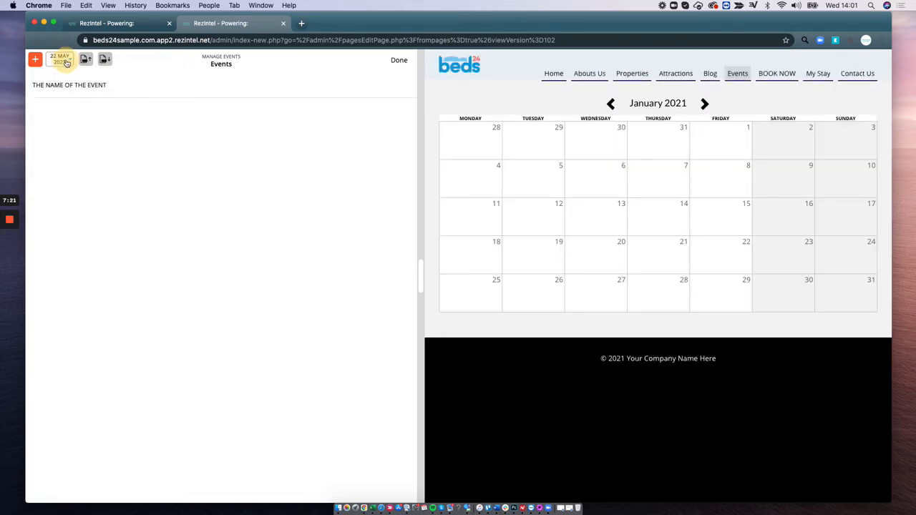
- Review the detail fields of the event "THE NAME OF THE EVENT" and close them
{"action": "left_click", "coordinate": [80, 87]}
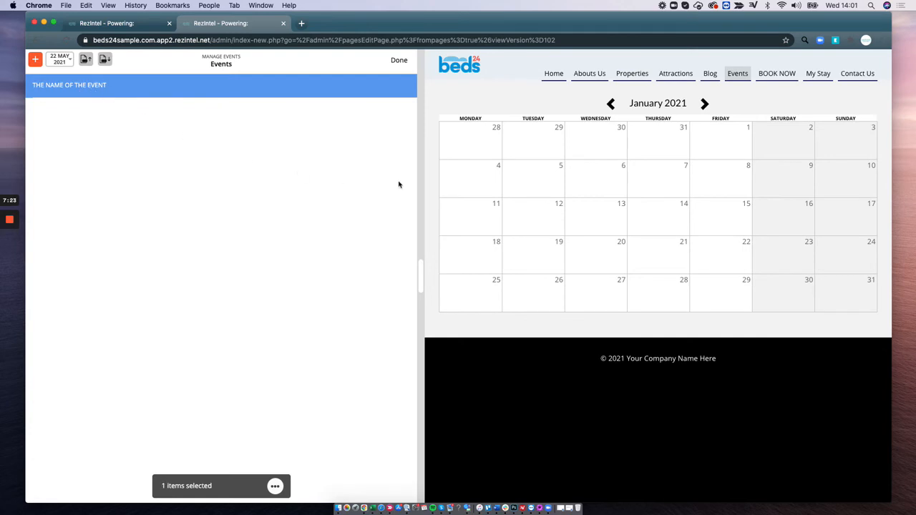
{"action": "left_click", "coordinate": [277, 486]}
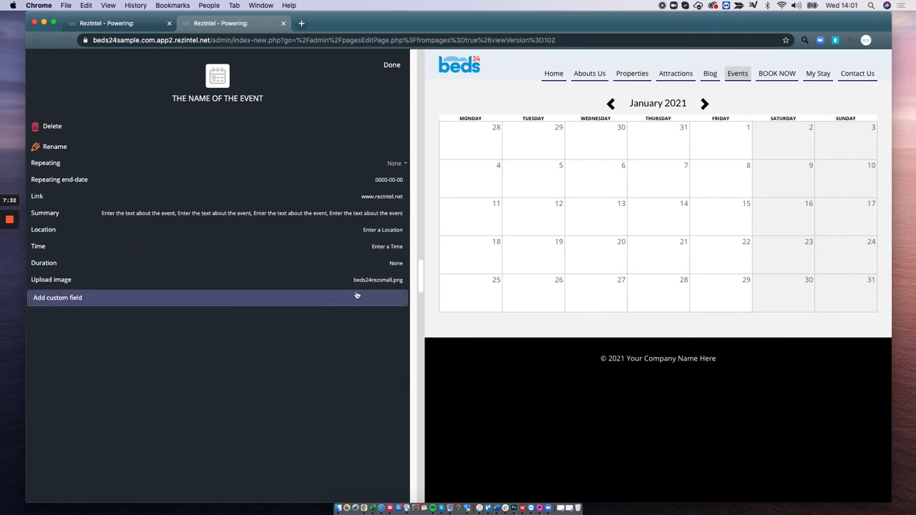
{"action": "left_click", "coordinate": [397, 68]}
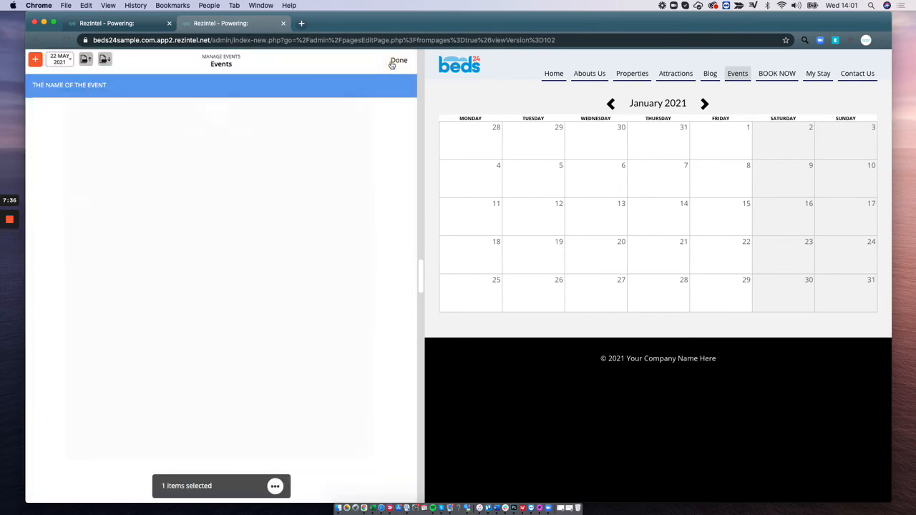
{"action": "left_click", "coordinate": [67, 61]}
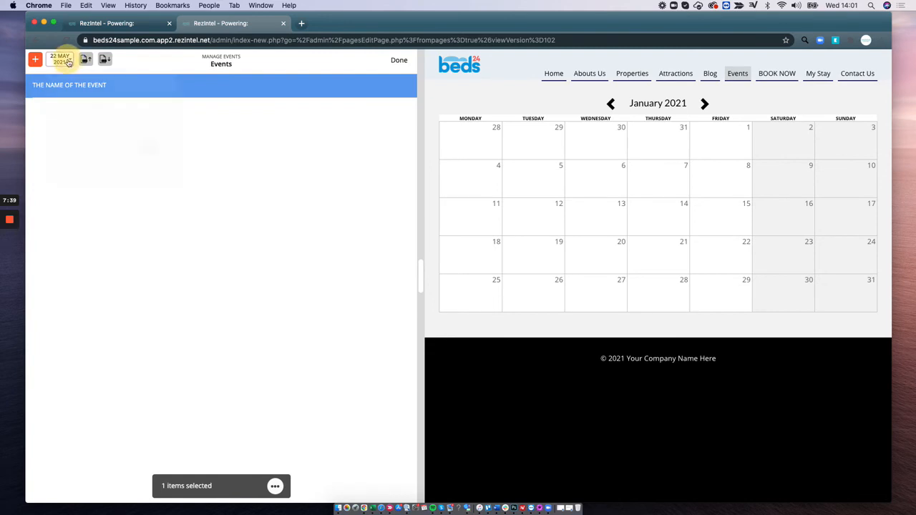
{"action": "left_click", "coordinate": [168, 154]}
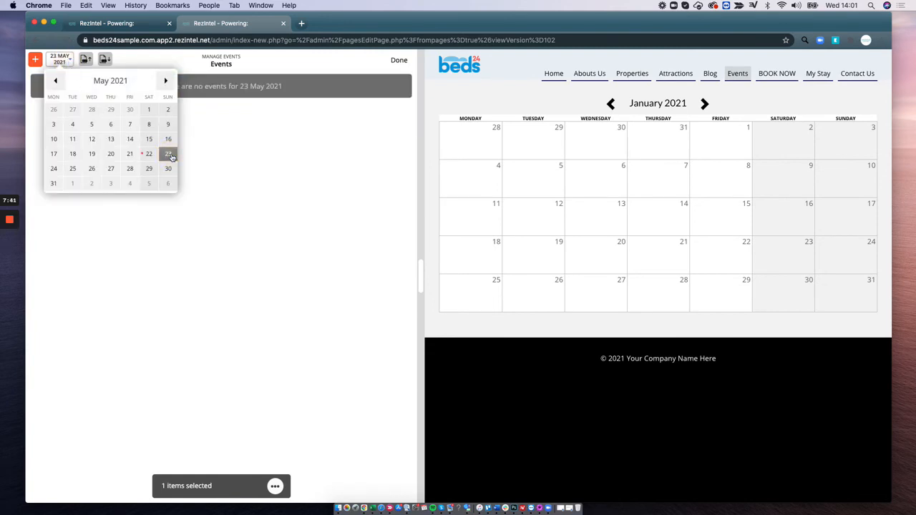
{"action": "left_click", "coordinate": [59, 62]}
{"action": "left_click", "coordinate": [36, 60]}
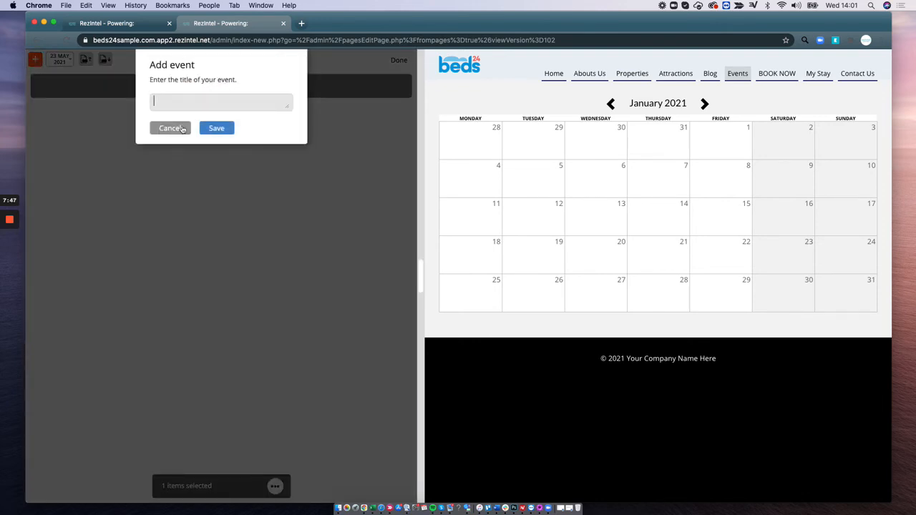
{"action": "left_click", "coordinate": [169, 128]}
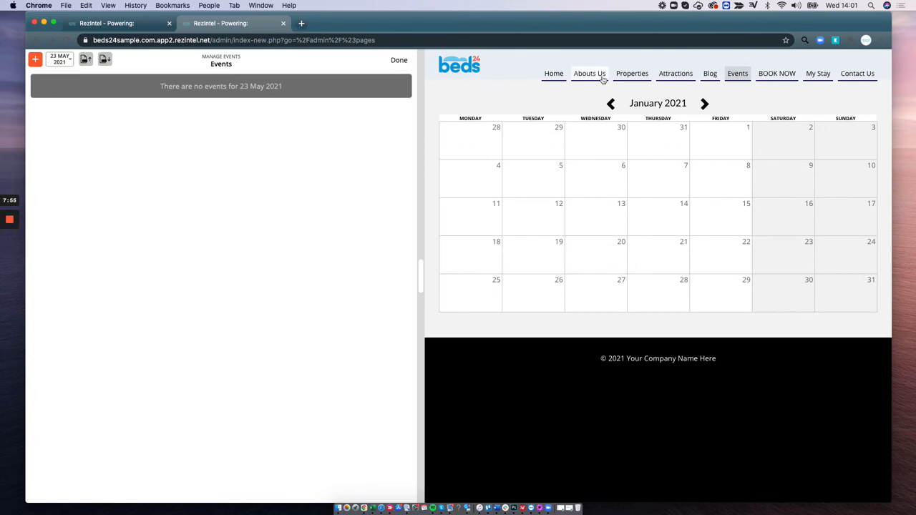
- Advance the previewed calendar to May 2021, view the details of the event on the 22nd, and close them
{"action": "left_click", "coordinate": [704, 105]}
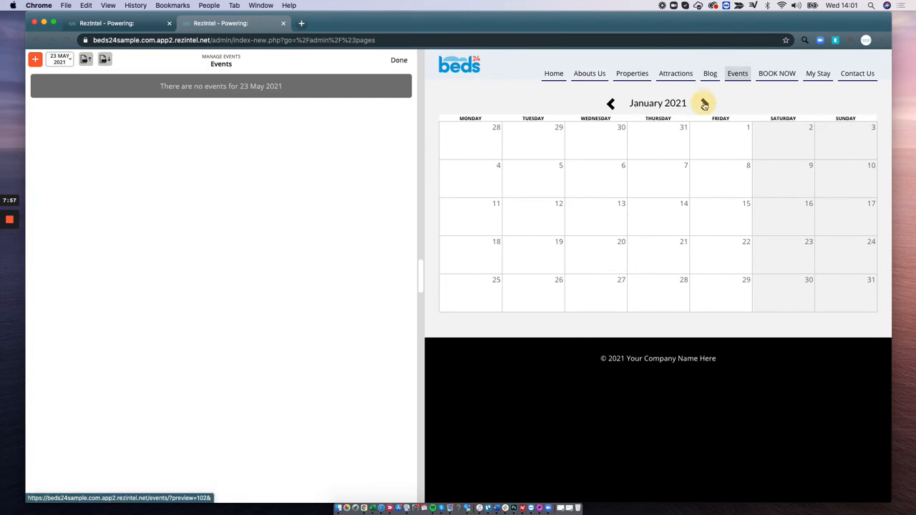
{"action": "left_click", "coordinate": [704, 104]}
{"action": "left_click", "coordinate": [704, 105]}
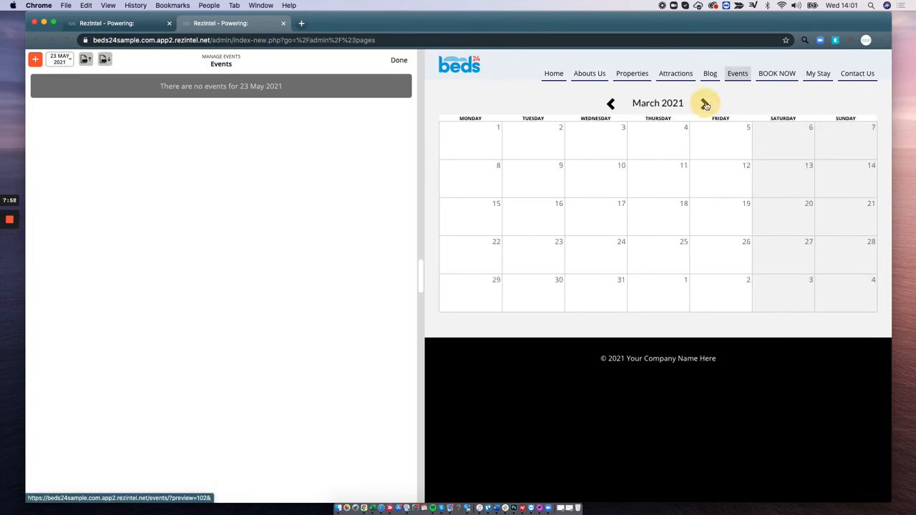
{"action": "left_click", "coordinate": [703, 105]}
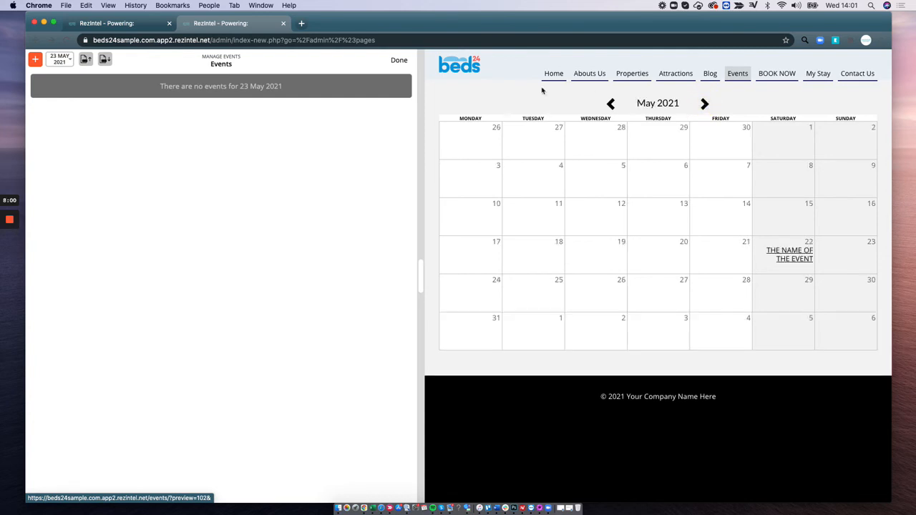
{"action": "left_click", "coordinate": [790, 253]}
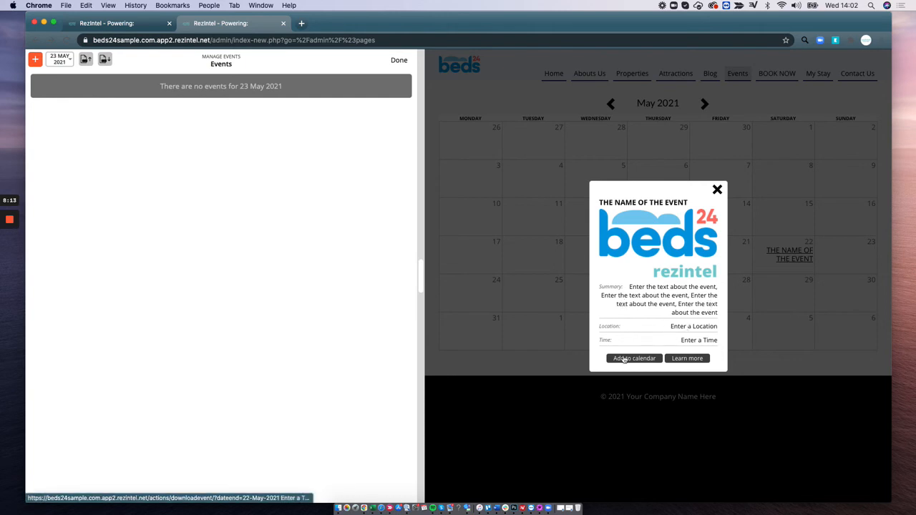
{"action": "left_click", "coordinate": [716, 191]}
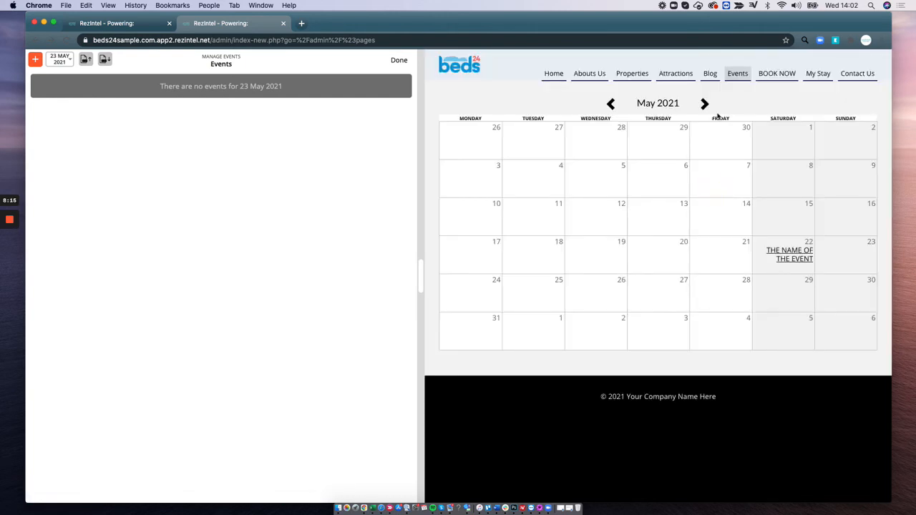
- Leave event management and list the Main Menu webpages from the Website overview
{"action": "left_click", "coordinate": [397, 61]}
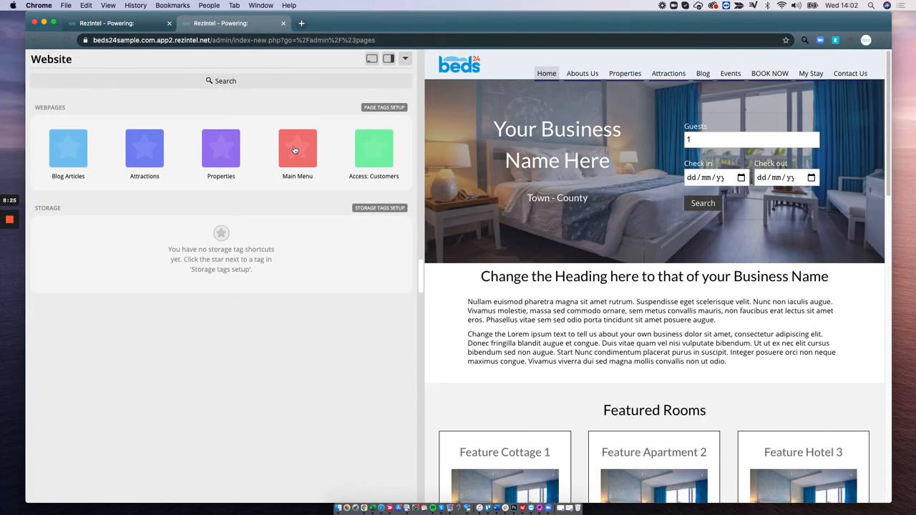
{"action": "left_click", "coordinate": [294, 150]}
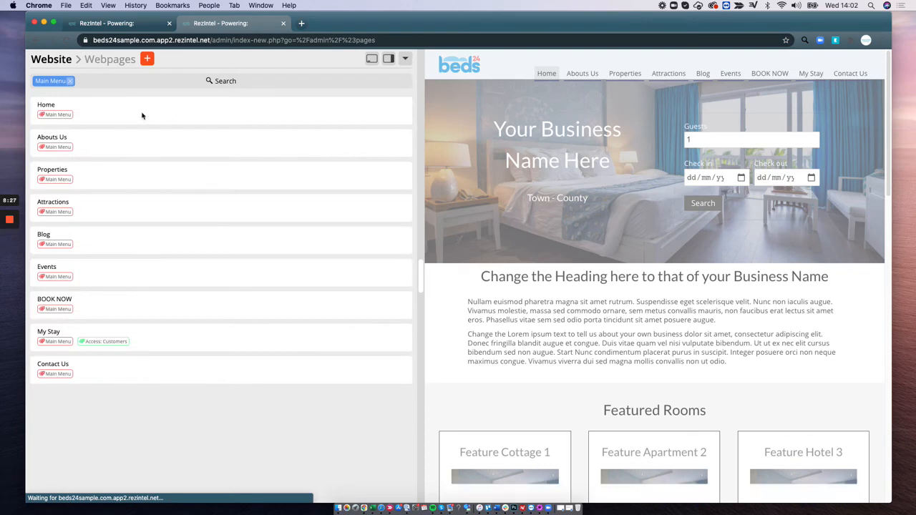
- Open the Home webpage for editing and display the content bar that holds the News and Events columns
{"action": "left_click", "coordinate": [142, 114]}
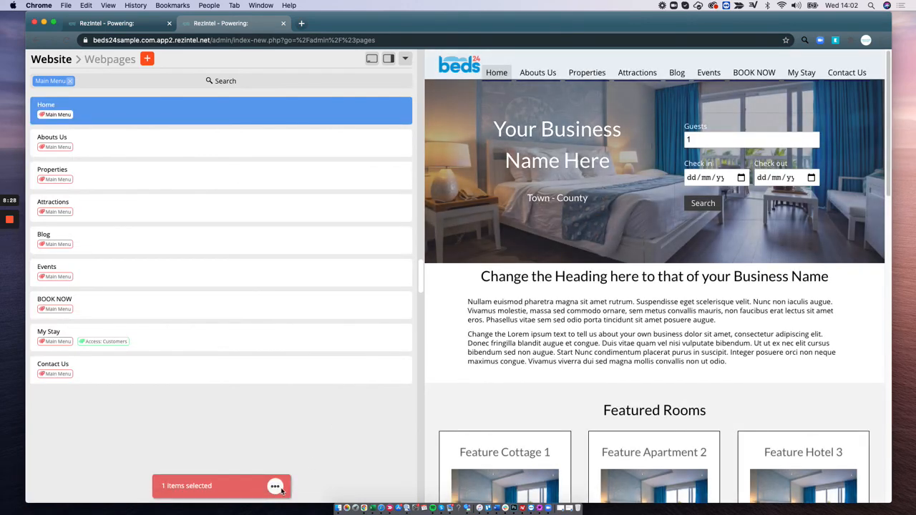
{"action": "left_click", "coordinate": [276, 486]}
{"action": "left_click", "coordinate": [72, 141]}
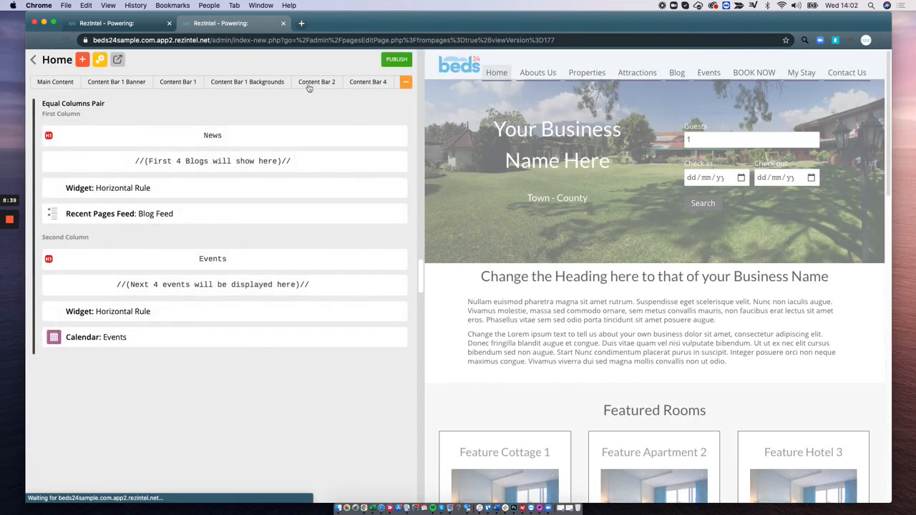
- View the Home page in the browser and examine its News blog feed and Events calendar feed above the GEO Location Map
{"action": "left_click", "coordinate": [118, 60]}
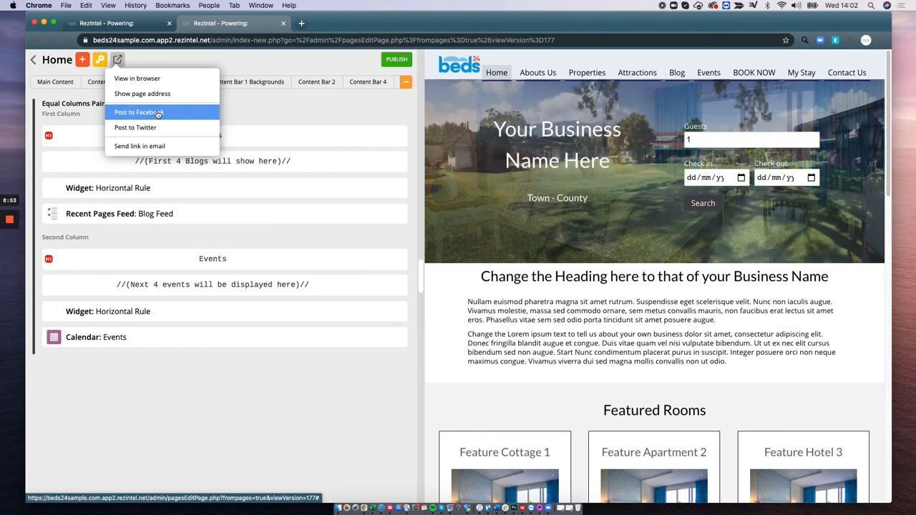
{"action": "left_click", "coordinate": [122, 80]}
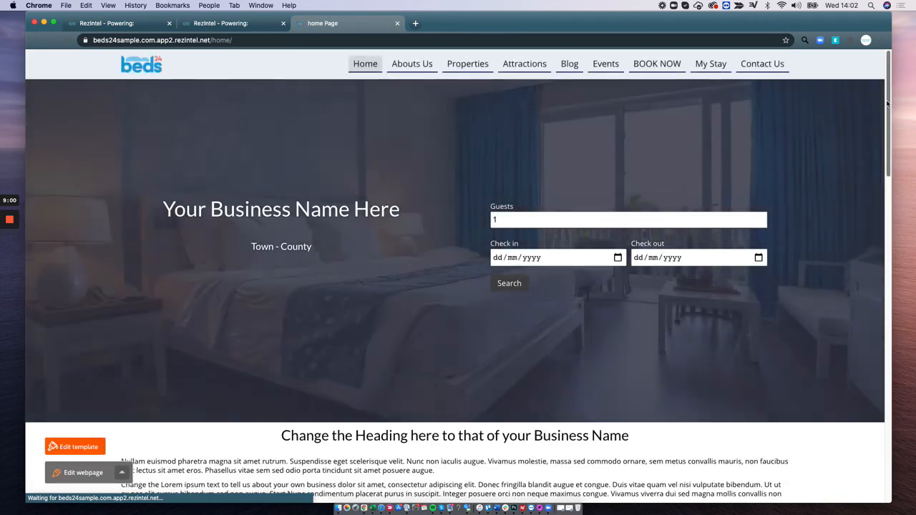
{"action": "left_click_drag", "start_coordinate": [889, 103], "coordinate": [893, 334]}
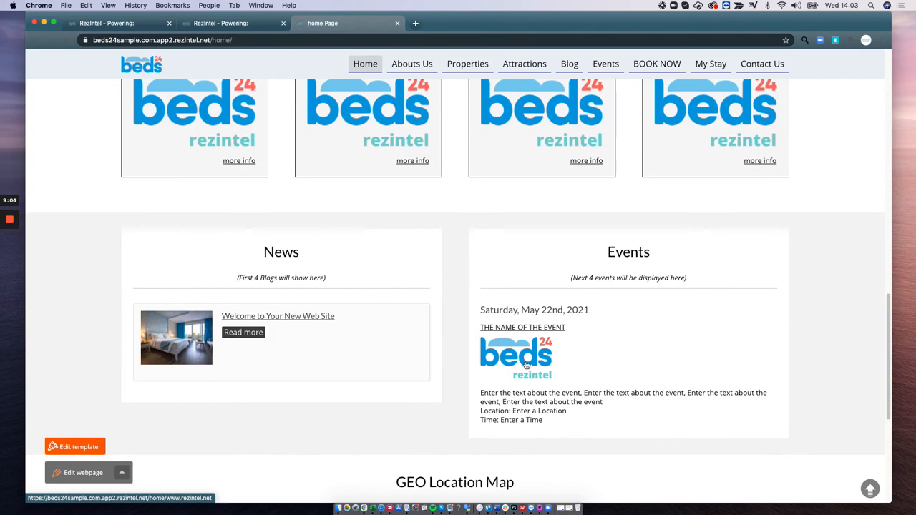
{"action": "scroll", "coordinate": [674, 322], "scroll_direction": "up", "scroll_amount": 12}
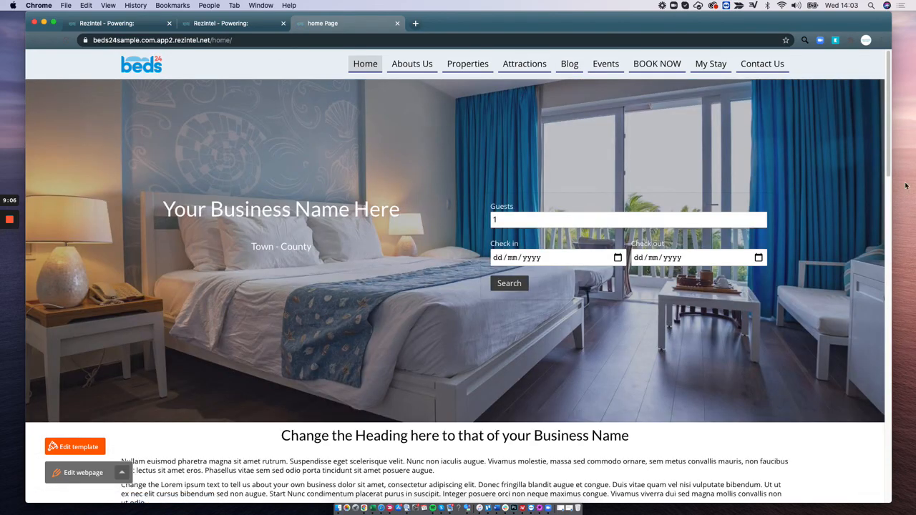
{"action": "left_click_drag", "start_coordinate": [890, 135], "coordinate": [902, 393]}
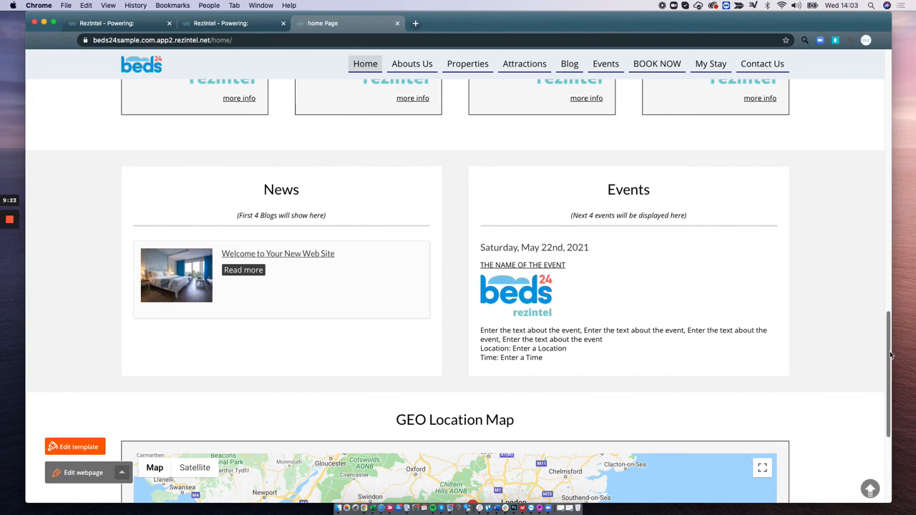
{"action": "left_click_drag", "start_coordinate": [892, 336], "coordinate": [908, 367]}
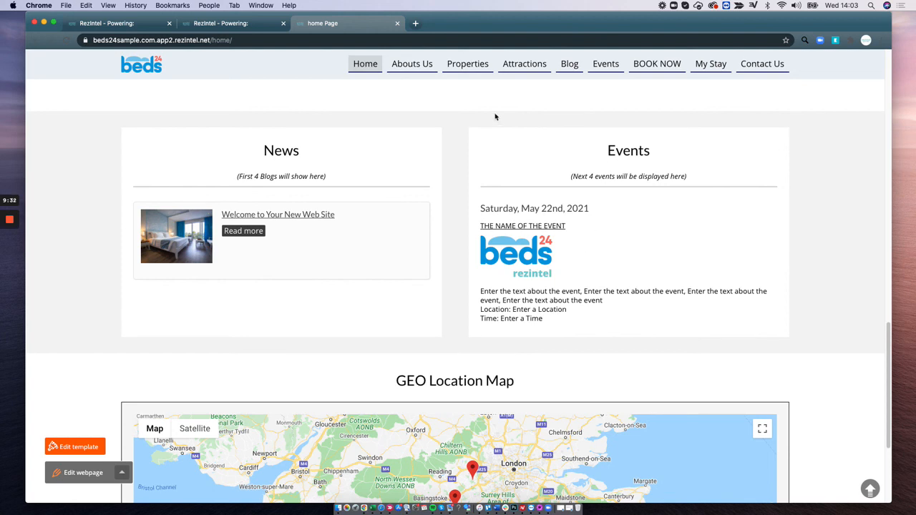
{"action": "mouse_move", "coordinate": [19, 221]}
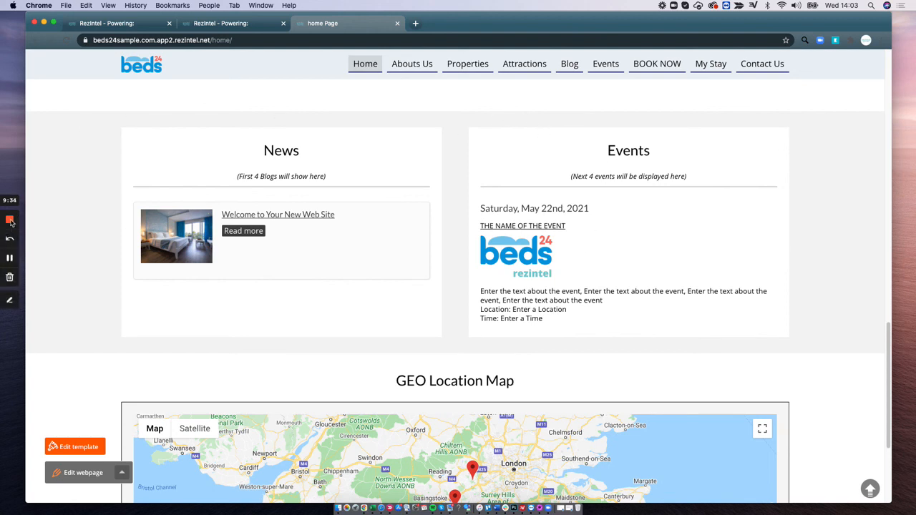